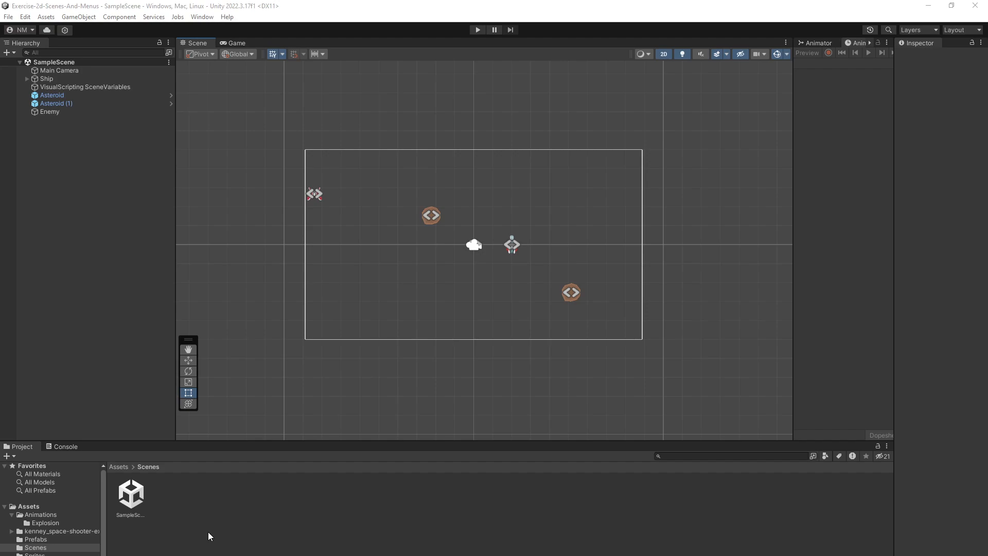
Create a new scene named Start in the Scenes folder
click(39, 547)
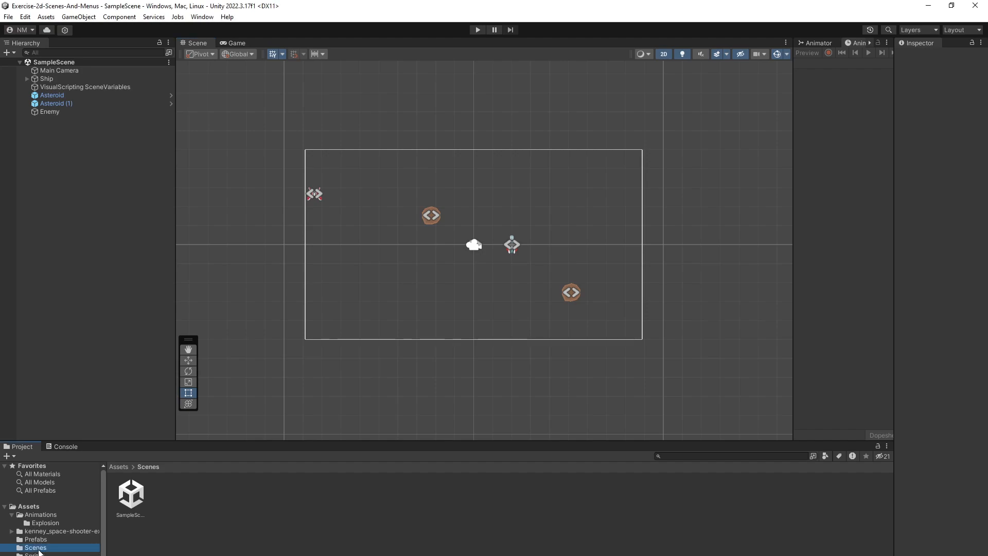
right_click(207, 503)
mouse_move(259, 218)
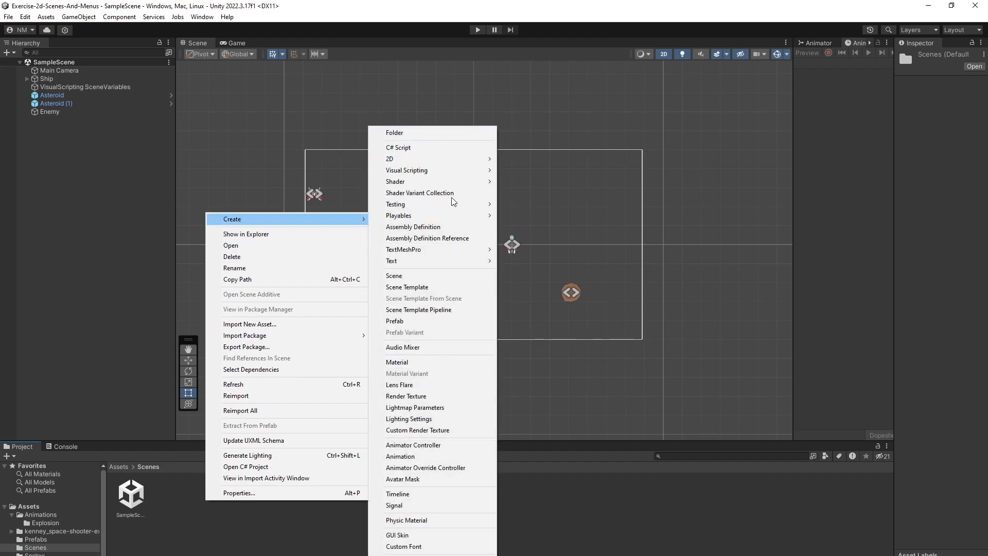
click(426, 277)
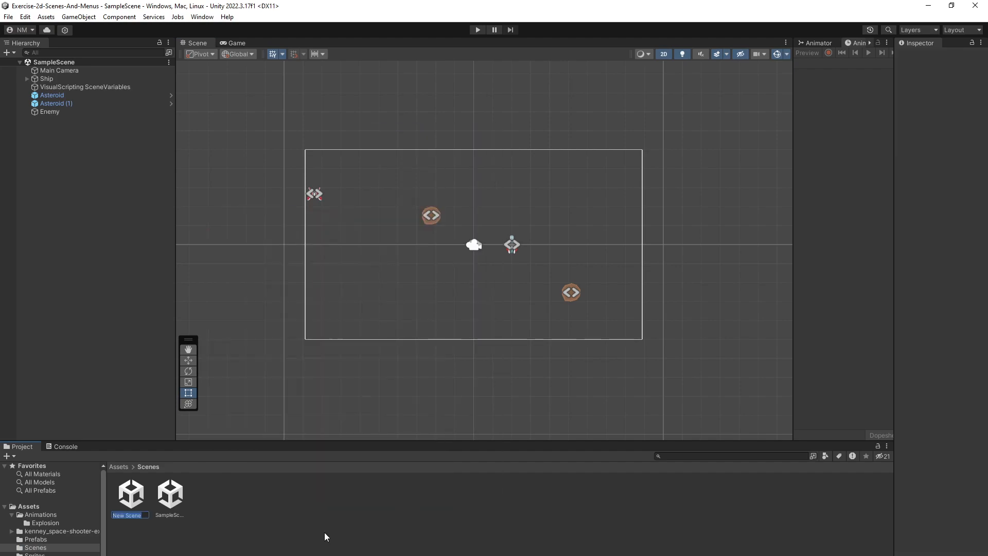
text(Start)
key(Return)
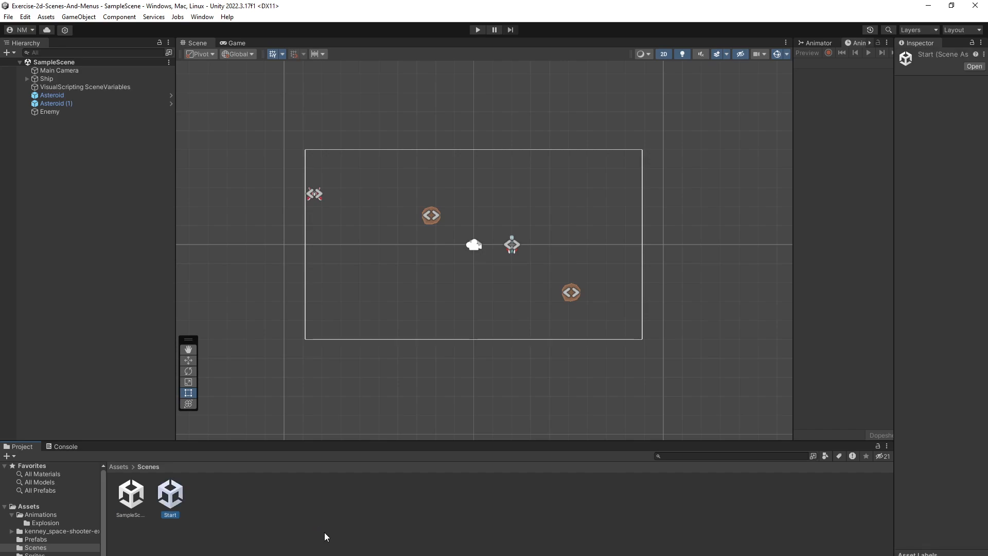
Create another scene named End in the Scenes folder
right_click(245, 493)
click(302, 209)
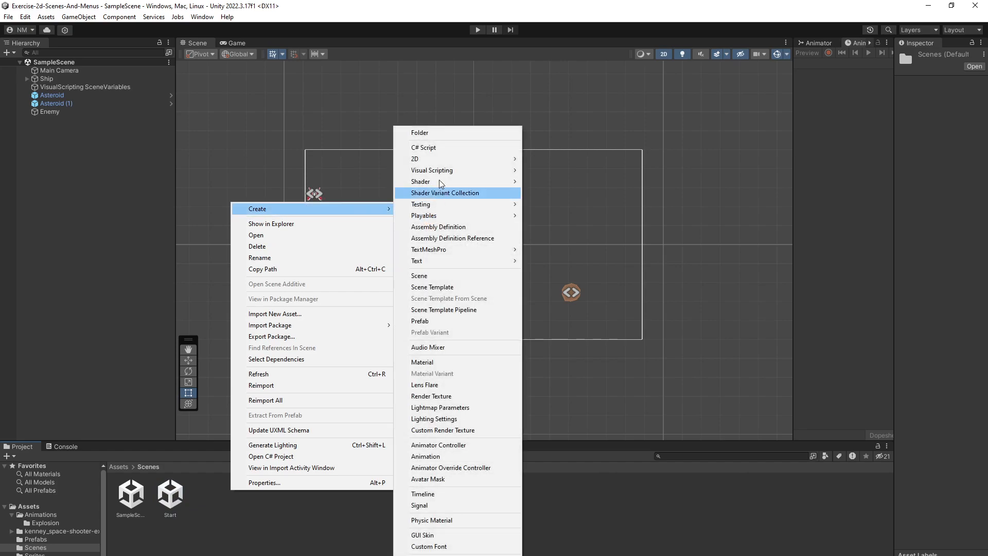
click(449, 277)
text(End)
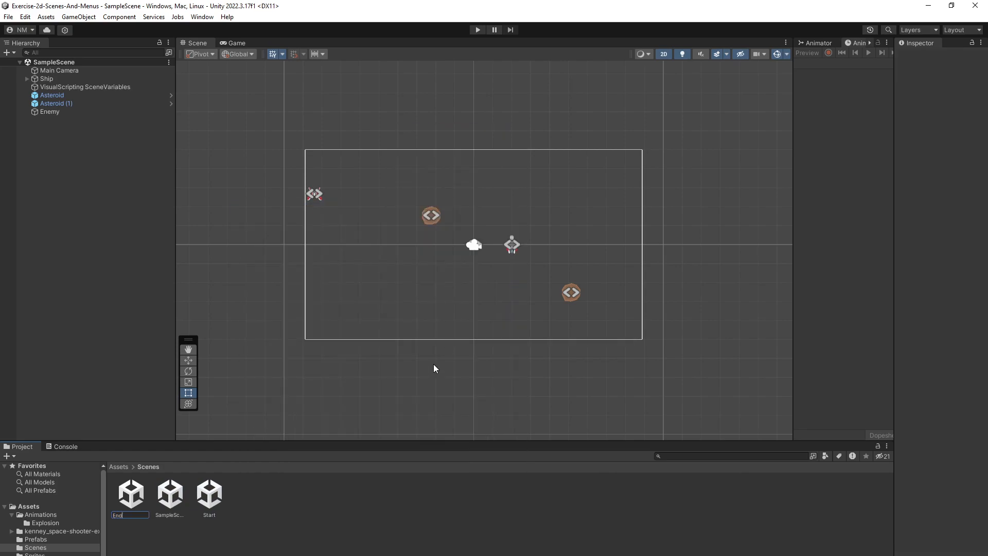
key(Return)
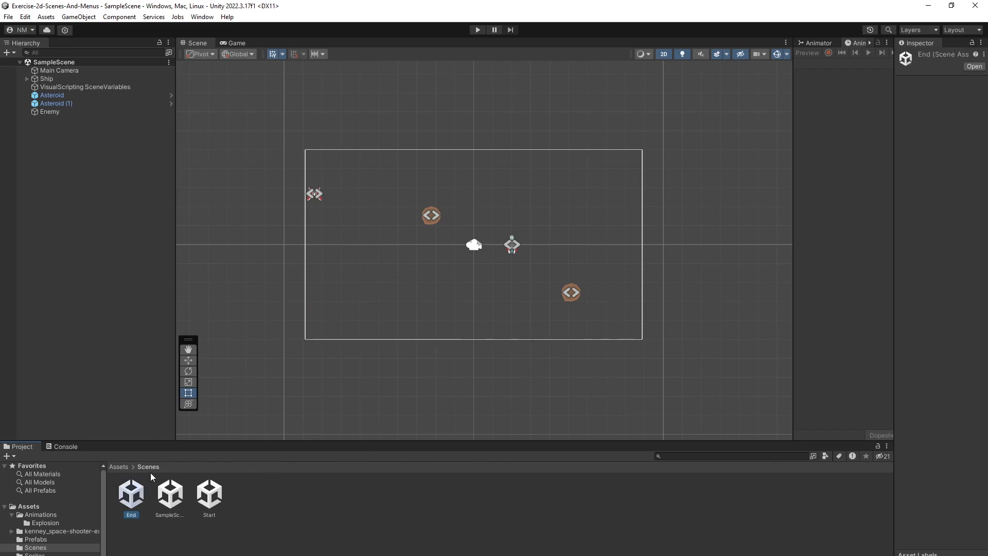
Add the Start and End scenes to the build's scene list and move Start to the first position
click(8, 18)
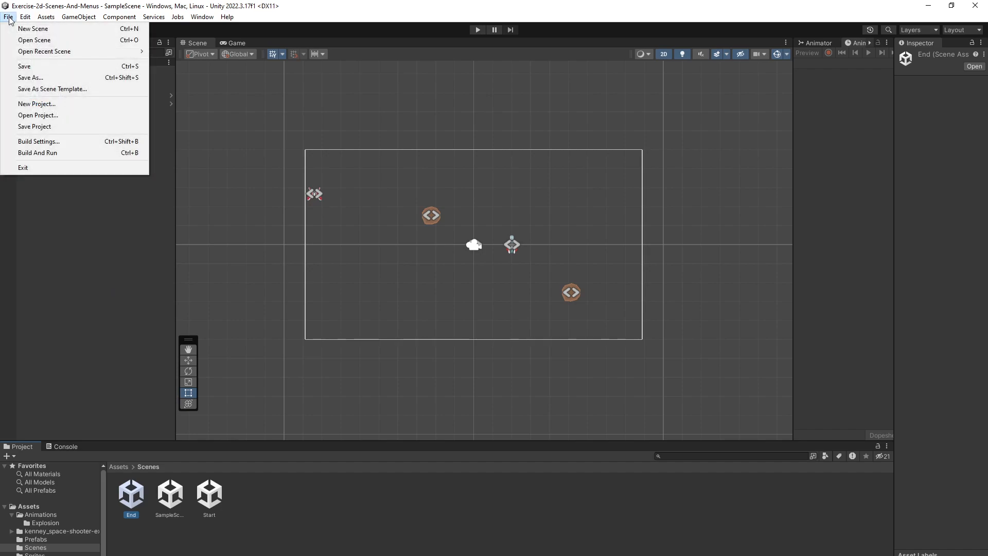
click(44, 143)
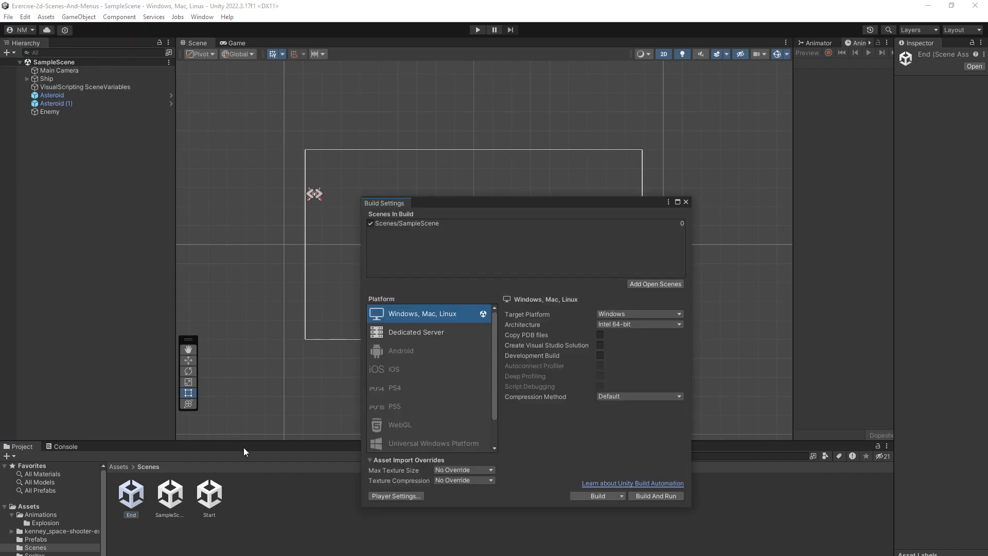
drag(211, 495, 398, 256)
drag(131, 494, 389, 263)
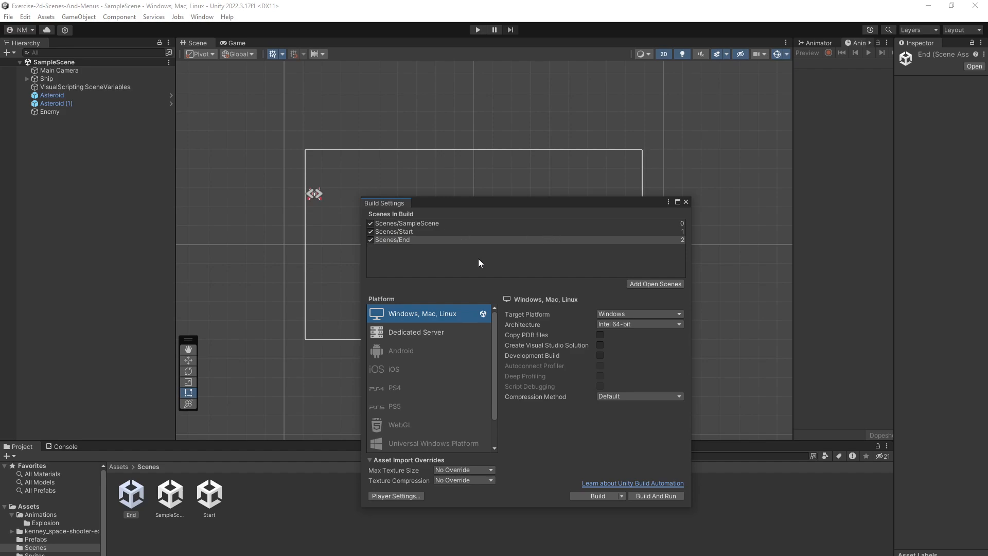
drag(425, 231, 423, 220)
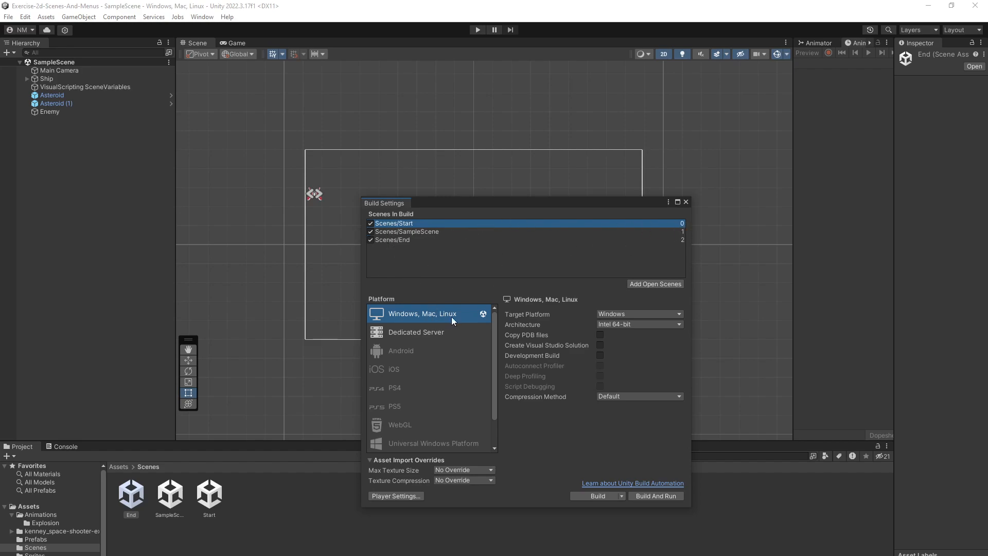
click(685, 202)
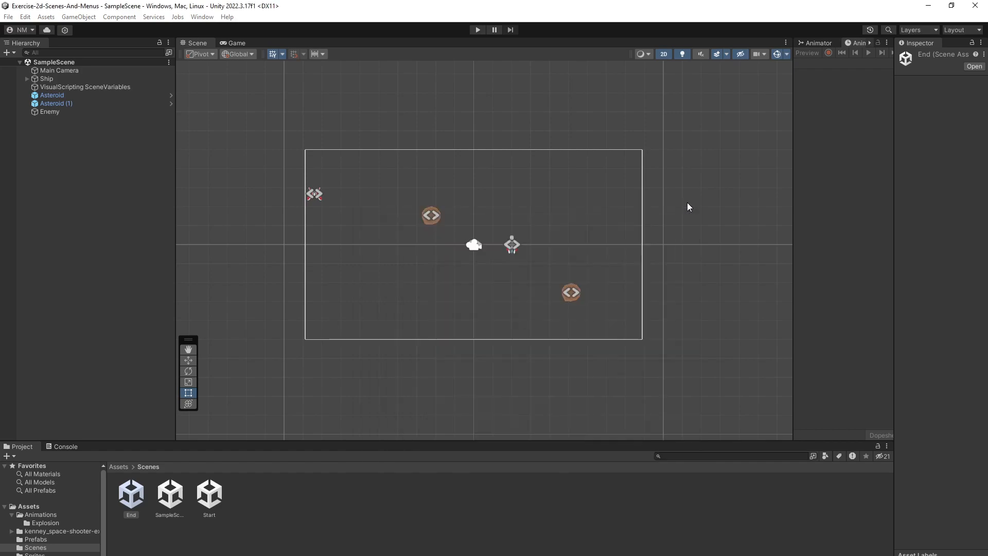
Open the Start scene and add a TextMeshPro UI text object to it
double_click(209, 494)
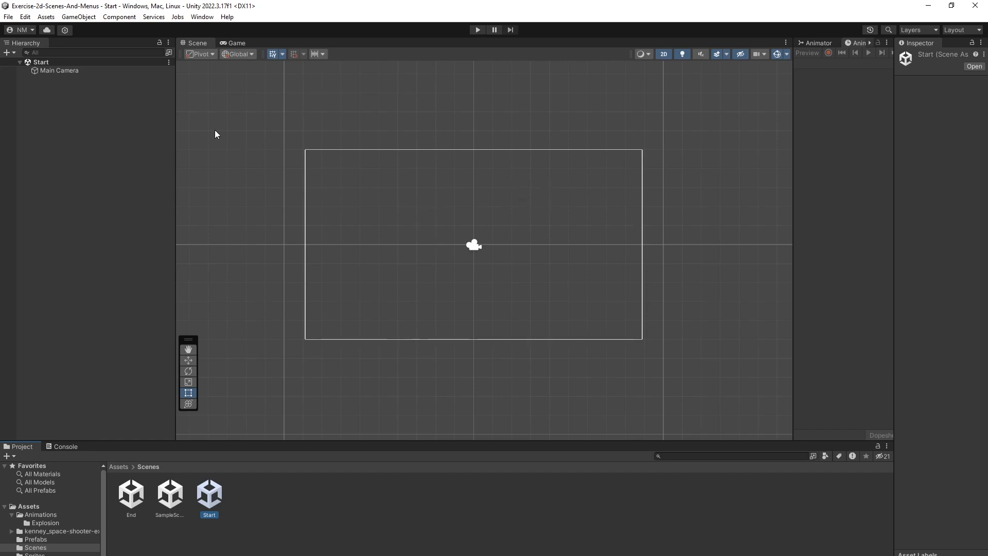
right_click(45, 94)
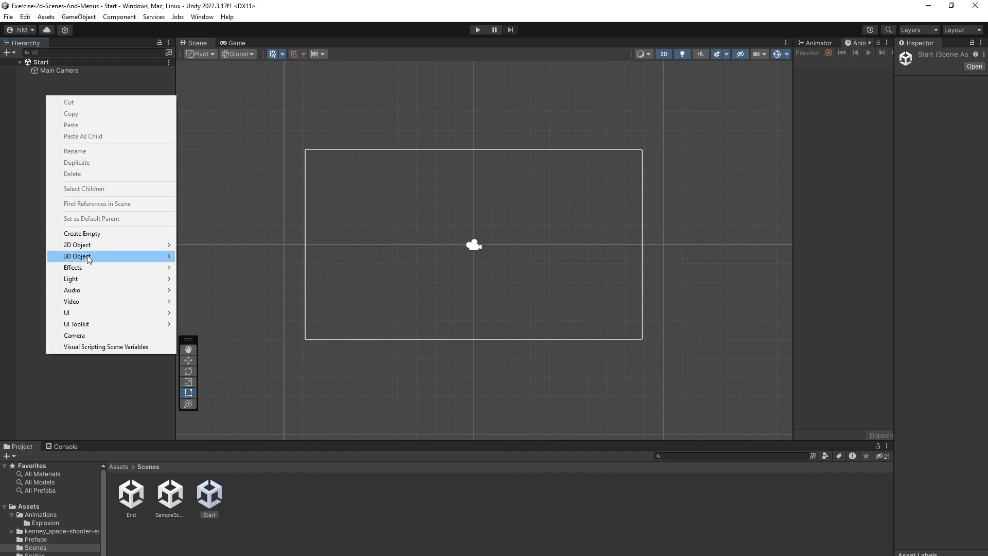
mouse_move(85, 313)
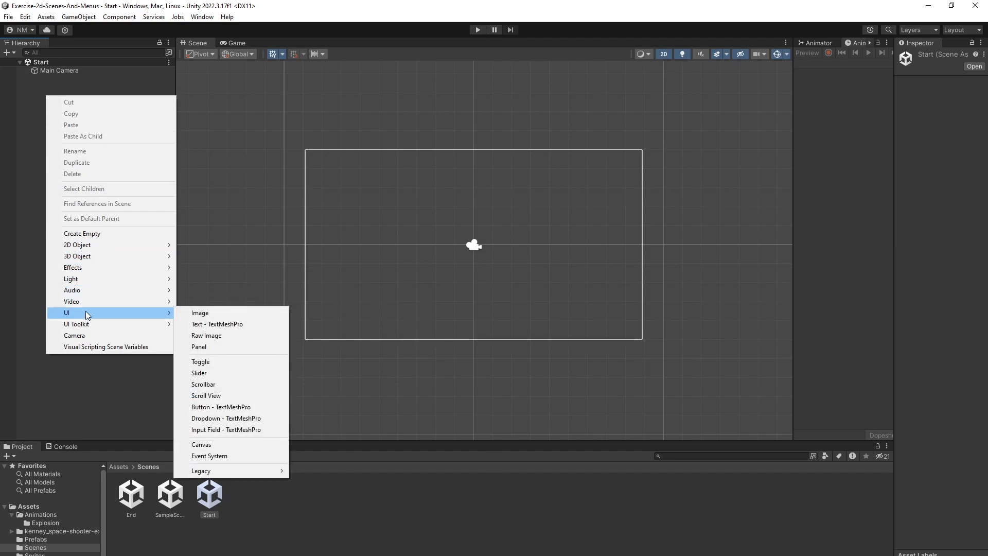
right_click(28, 144)
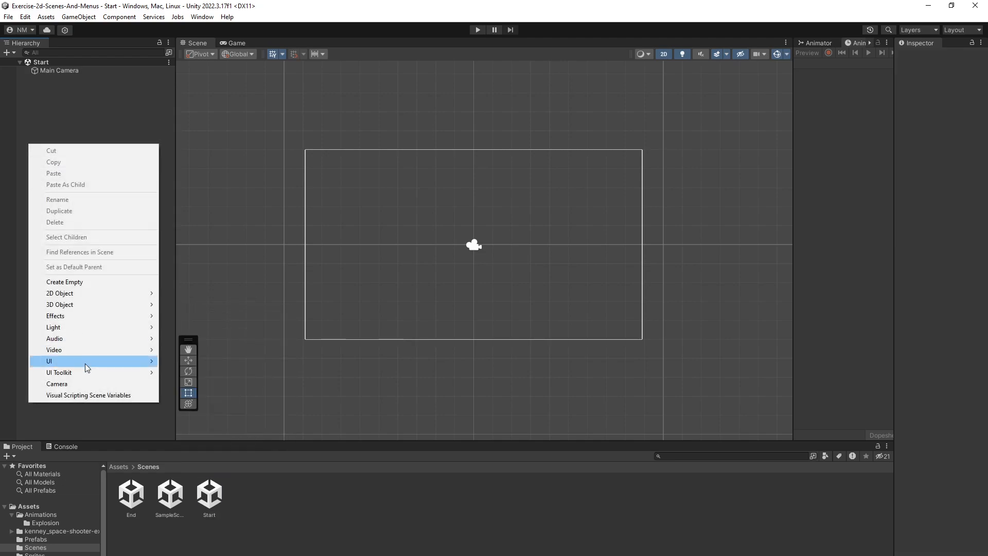
mouse_move(82, 366)
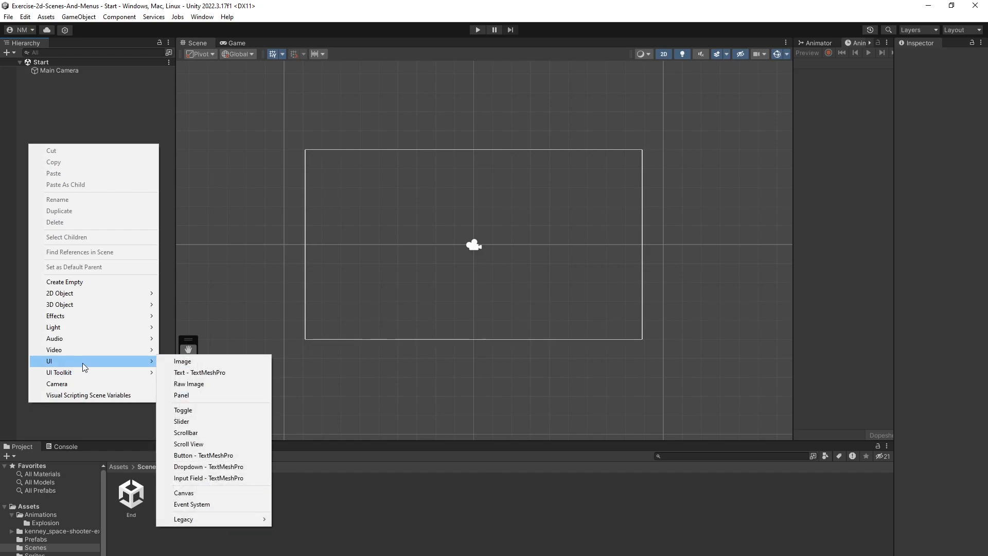
click(240, 372)
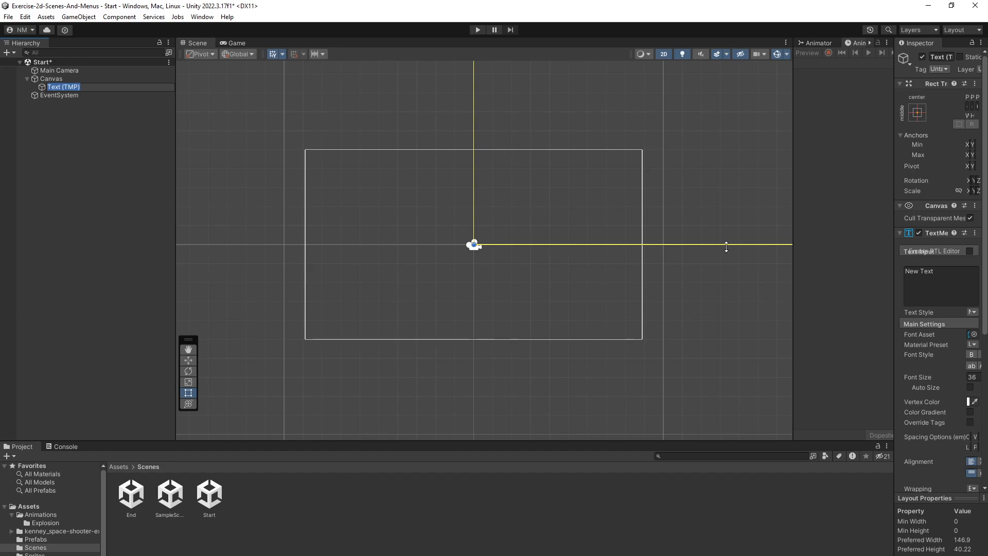
Examine where the new text sits relative to the whole canvas outline and the camera frame
scroll(602, 193, down, 8)
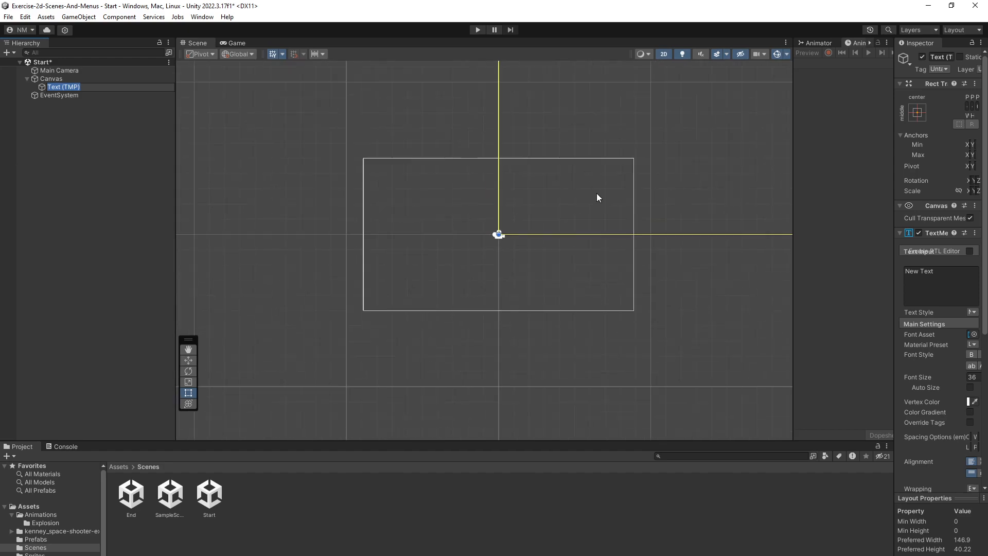
click(685, 150)
key(f)
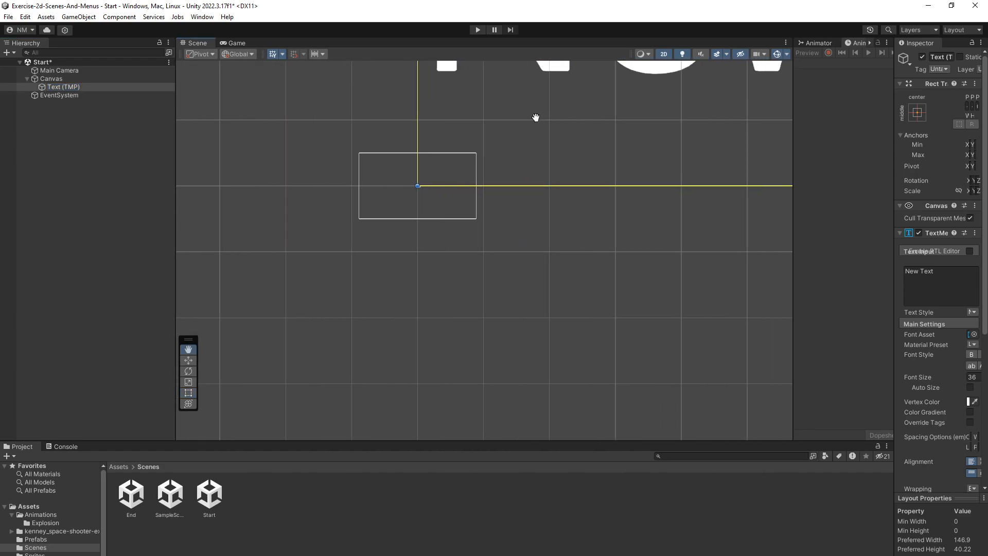
scroll(376, 280, down, 6)
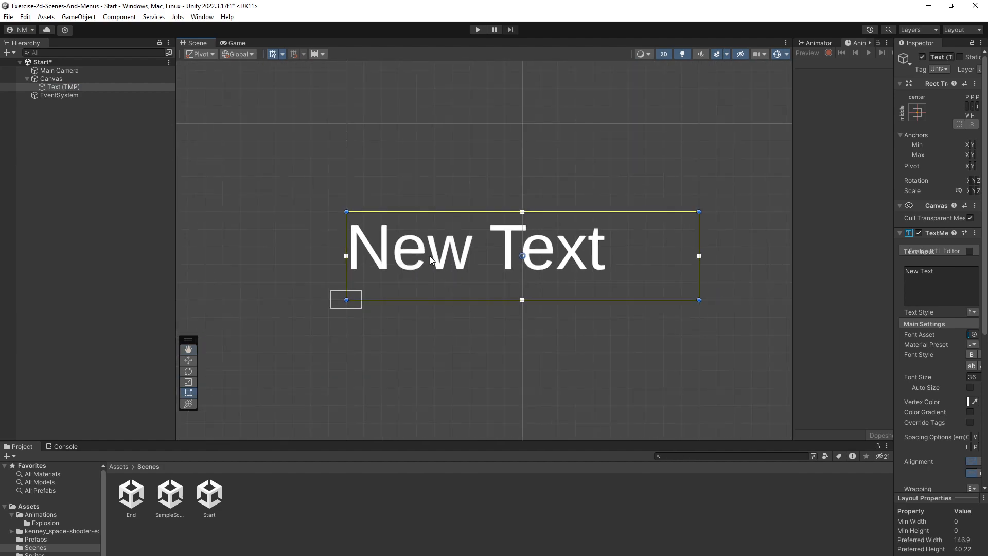
middle_drag(566, 145, 468, 278)
scroll(468, 278, down, 10)
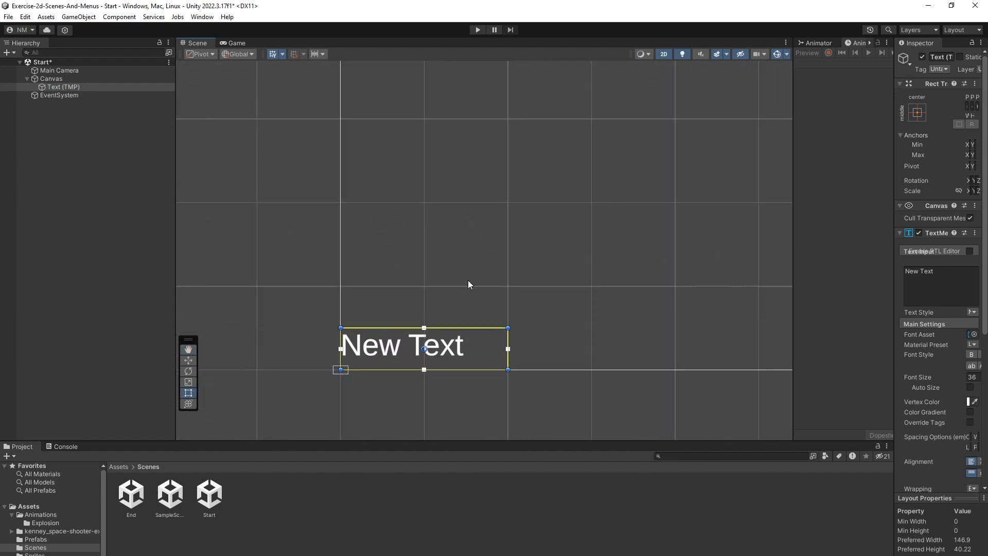
key(t)
scroll(539, 241, down, 6)
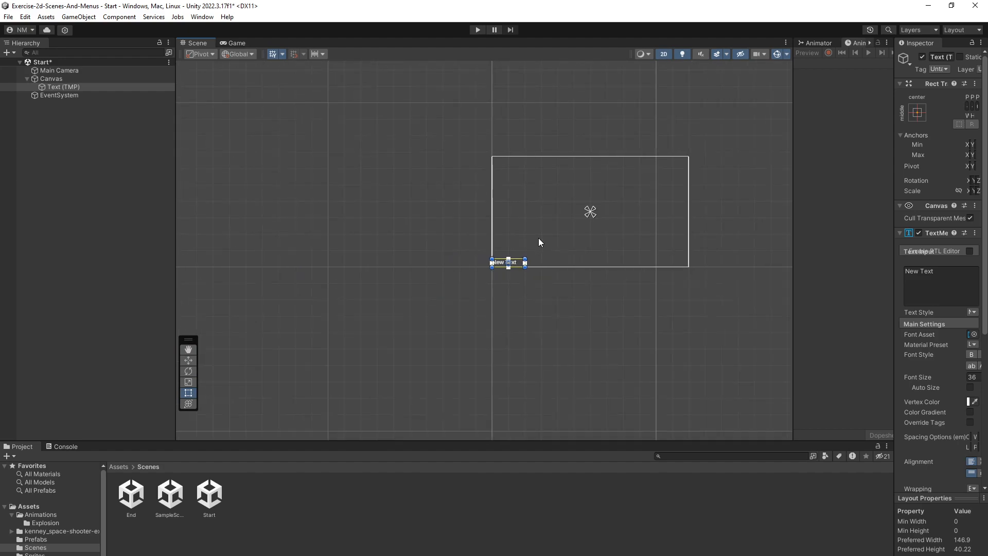
scroll(535, 218, up, 6)
scroll(541, 226, up, 3)
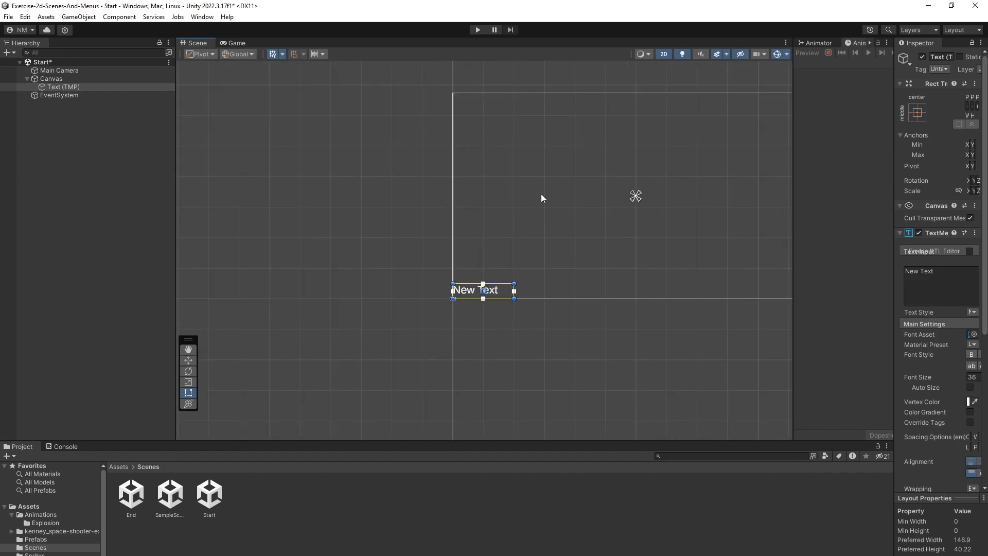
scroll(526, 370, up, 5)
middle_drag(379, 223, 456, 303)
scroll(456, 305, up, 4)
scroll(496, 283, down, 3)
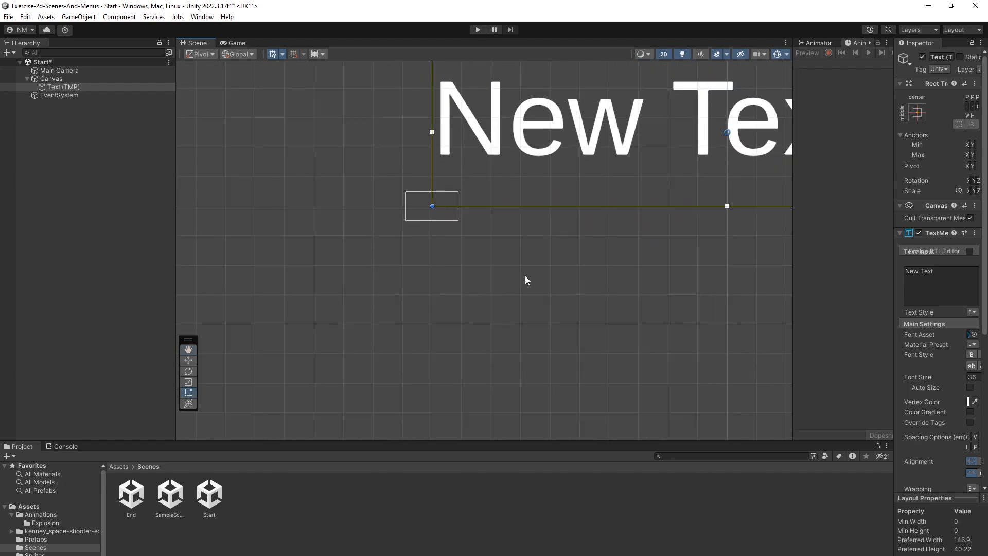
scroll(606, 267, down, 5)
middle_drag(679, 277, 402, 395)
scroll(401, 395, down, 4)
scroll(566, 260, up, 1)
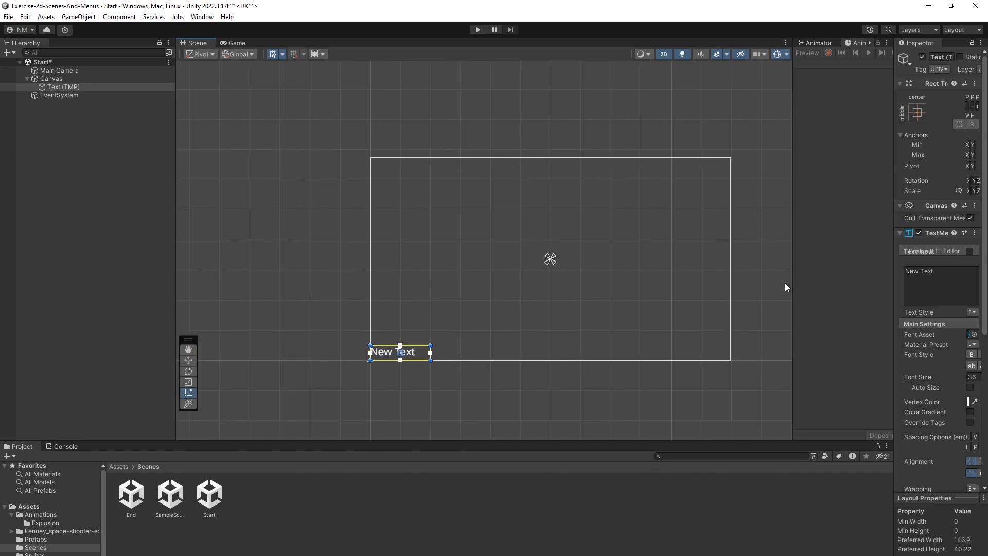
Dock the Animator and Animation windows alongside the Scene and Game views, and widen the Inspector
drag(793, 282, 717, 284)
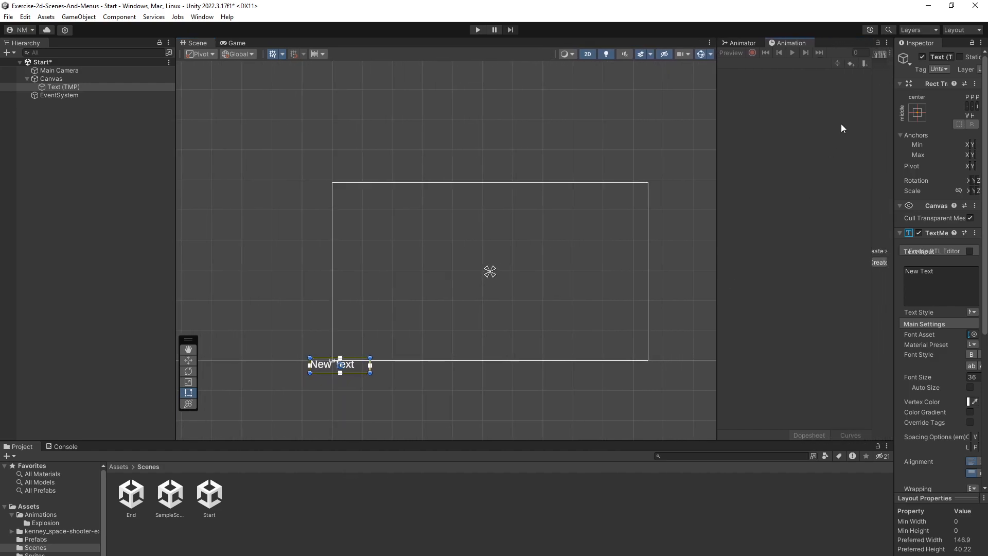
click(743, 40)
drag(739, 41, 360, 41)
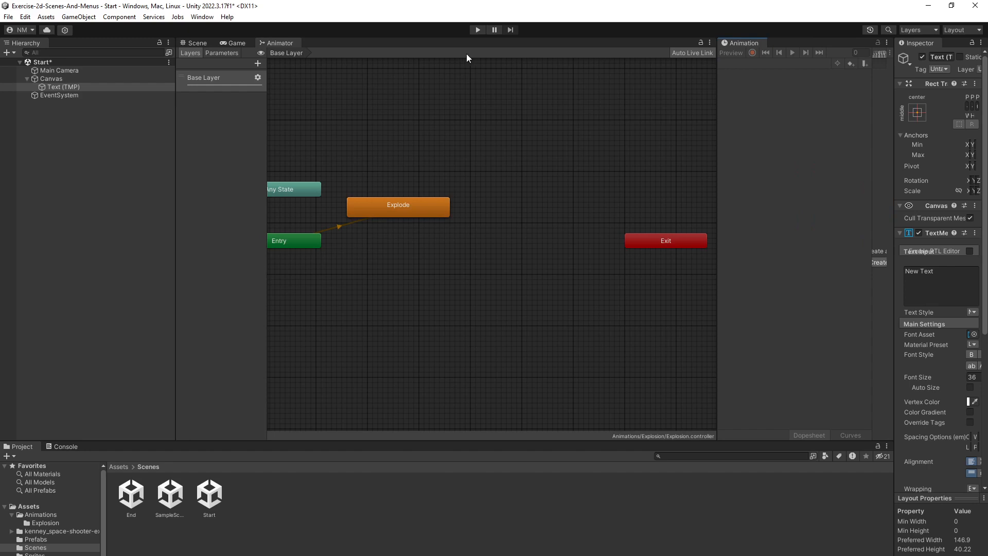
drag(723, 47, 370, 41)
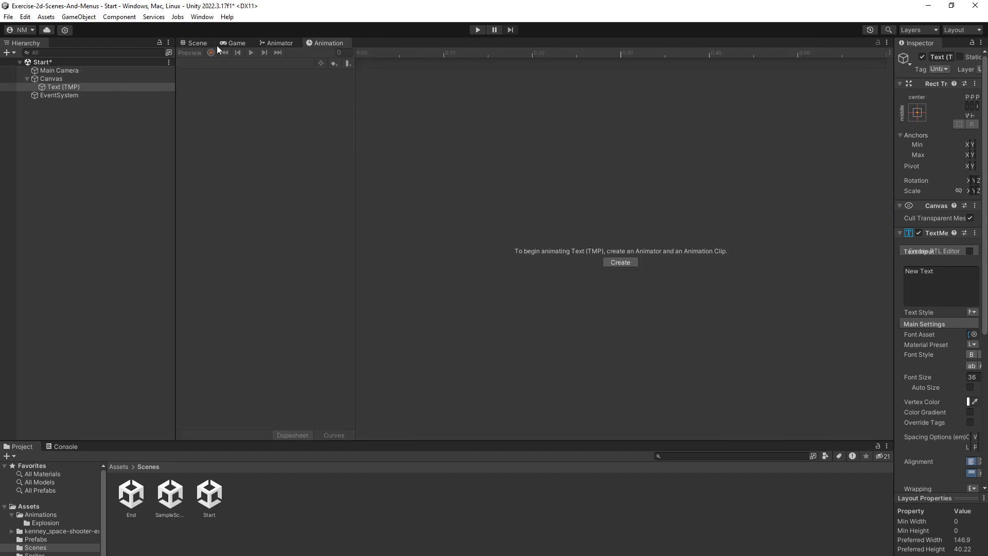
click(184, 44)
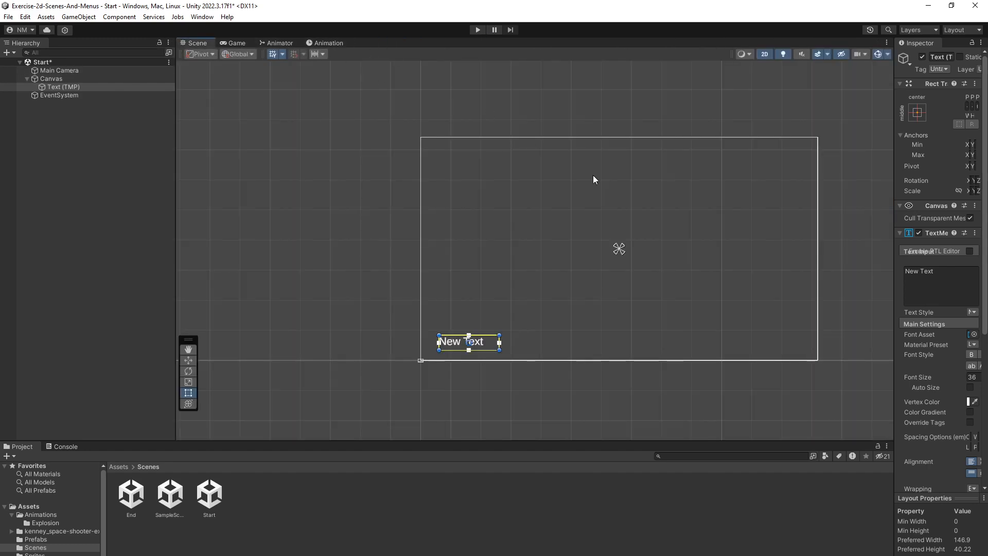
drag(891, 294, 738, 292)
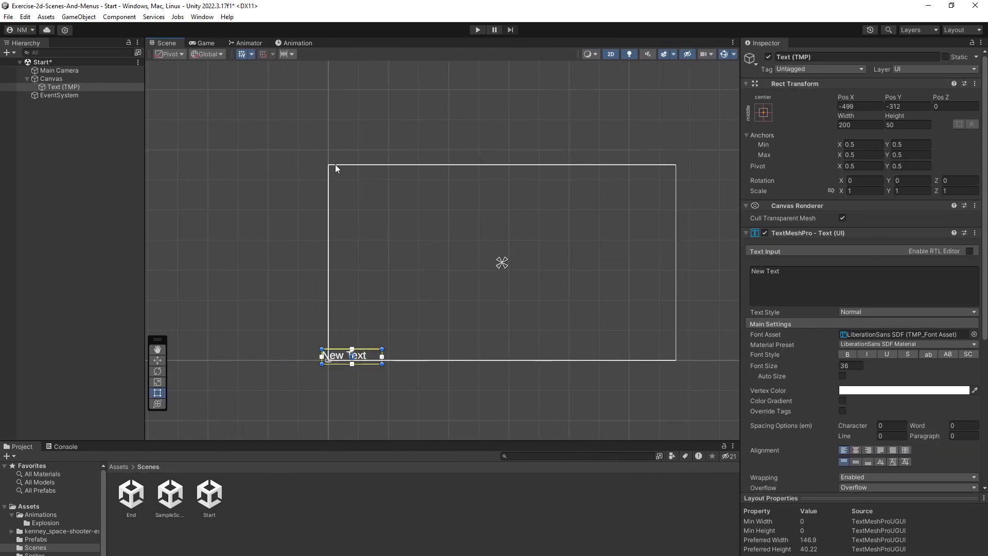
Rename the text object under the Canvas to Title
click(57, 77)
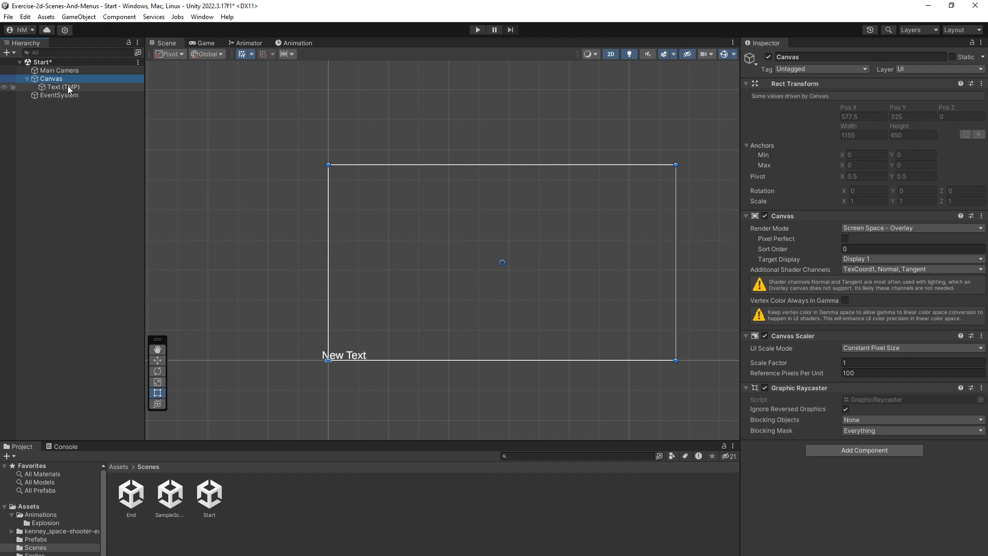
click(71, 87)
click(808, 56)
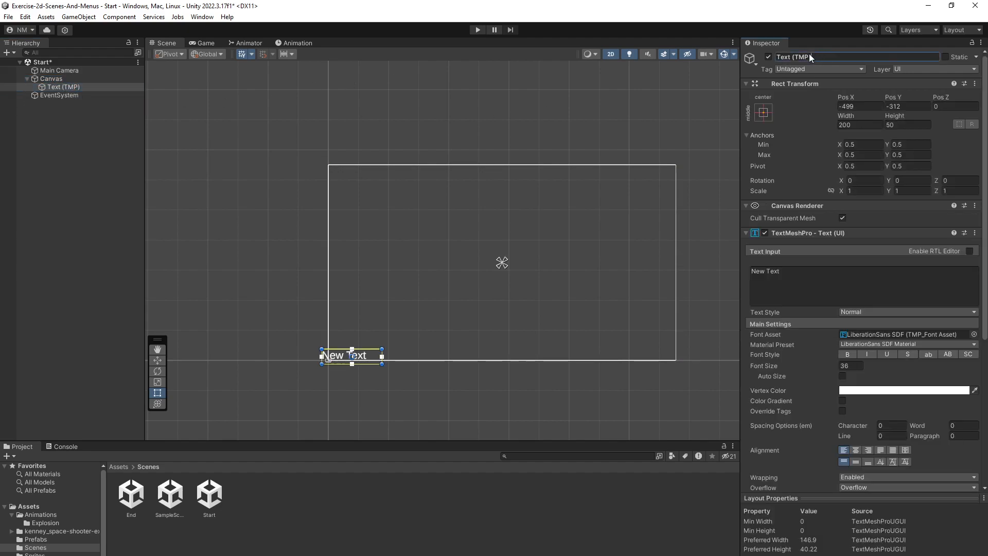
text(Title)
key(Return)
Set the Canvas Scaler's UI scale mode to Scale With Screen Size, keeping the Canvas render mode at Screen Space - Overlay
click(66, 79)
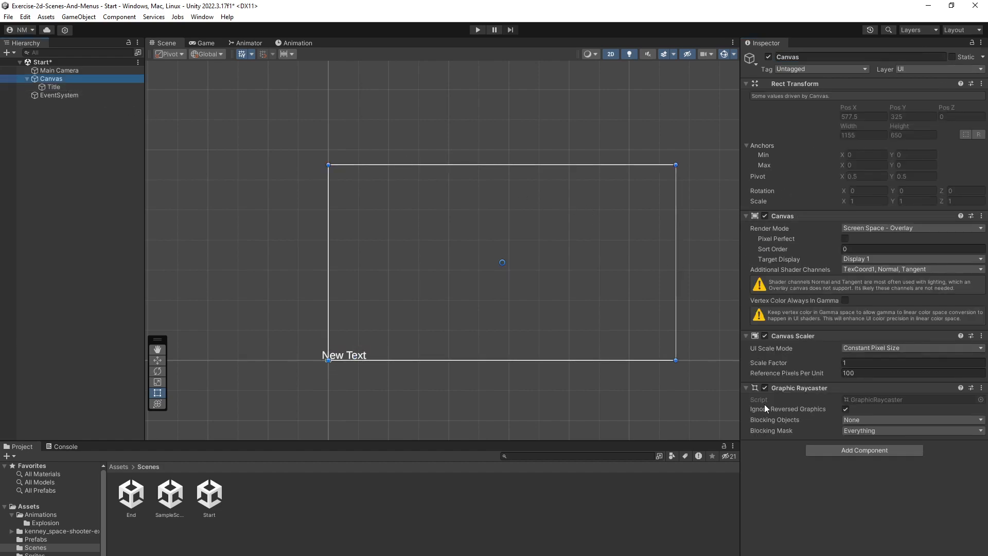
click(876, 228)
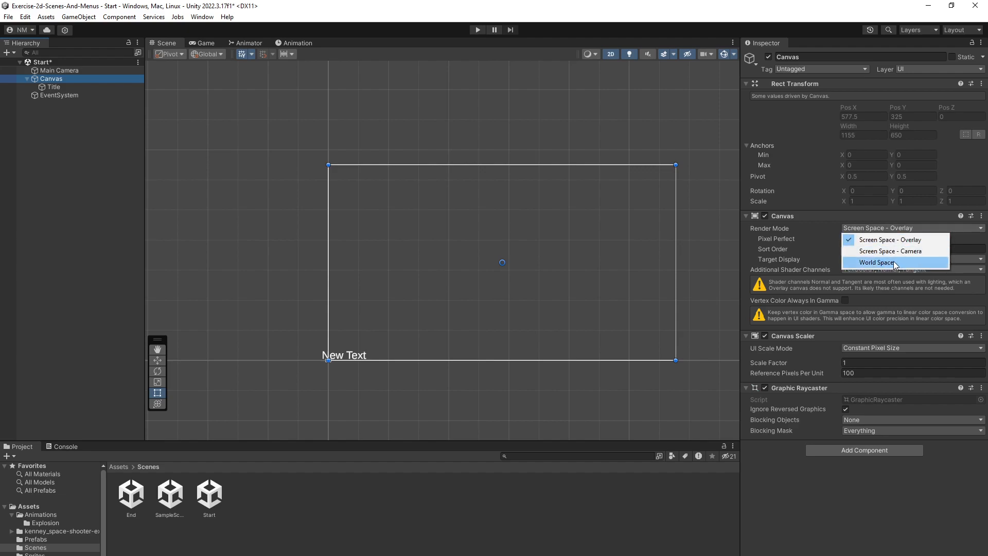
click(583, 285)
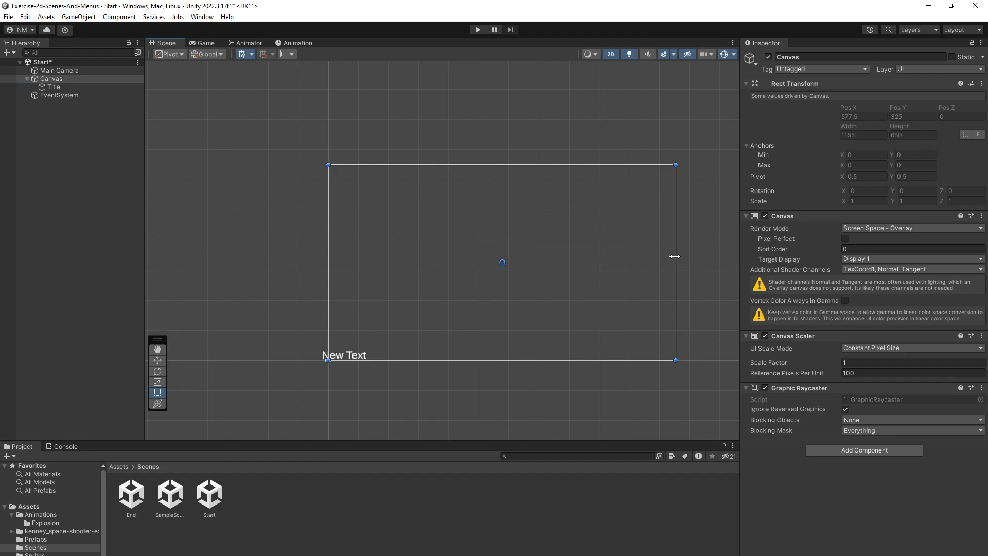
click(895, 230)
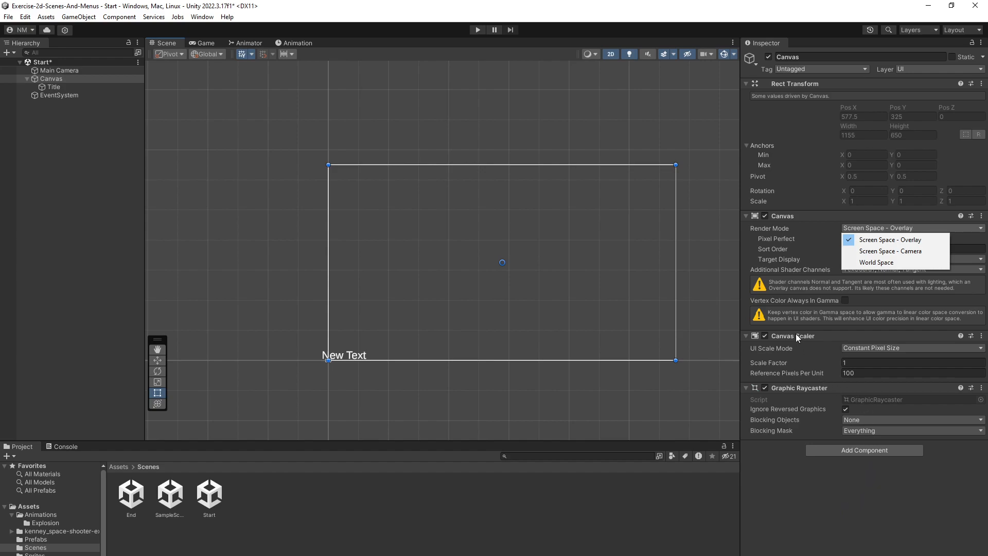
click(896, 347)
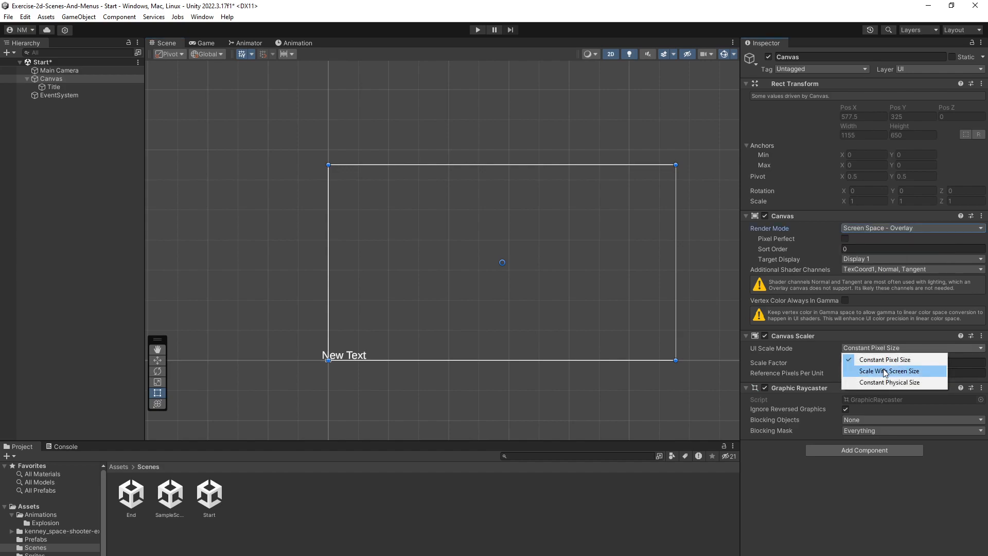
click(884, 371)
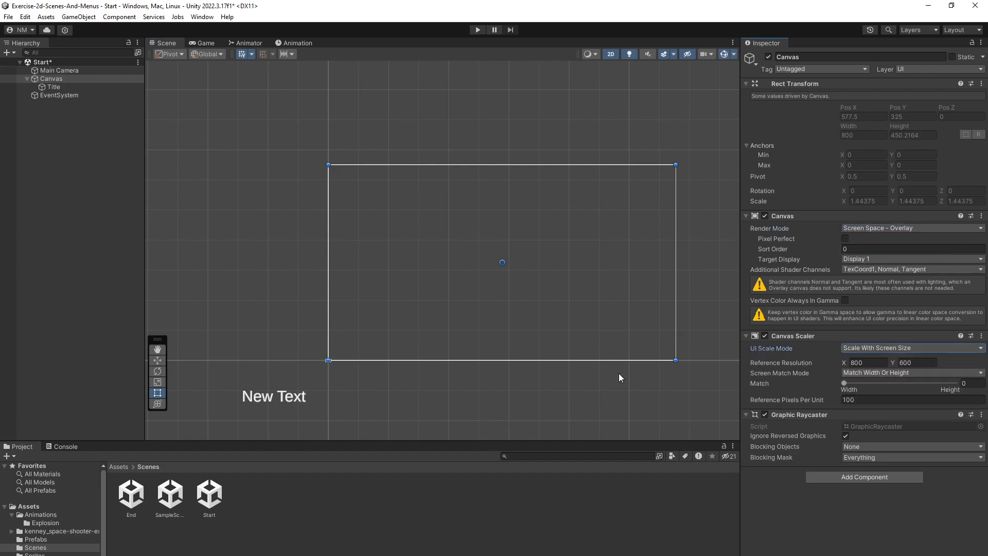
scroll(394, 337, down, 6)
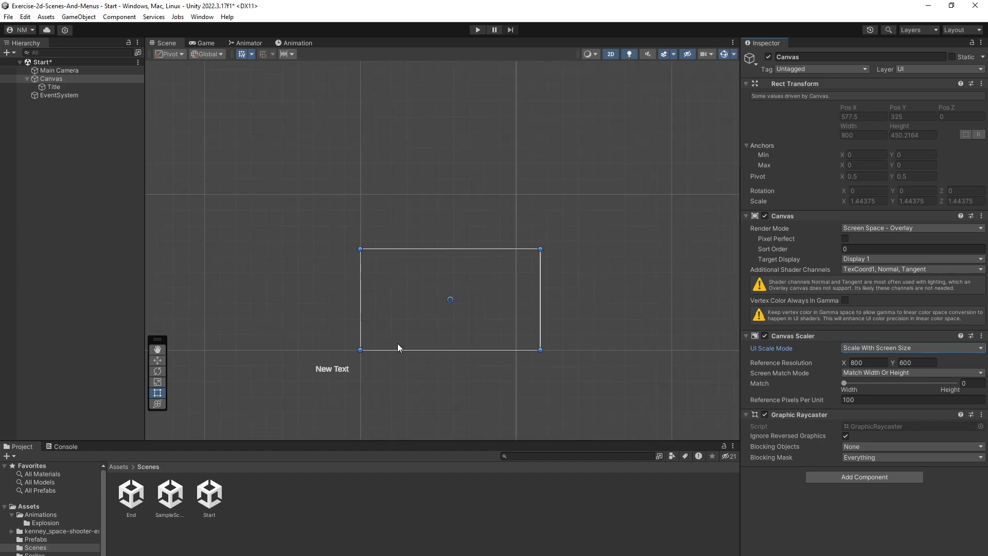
scroll(411, 359, up, 4)
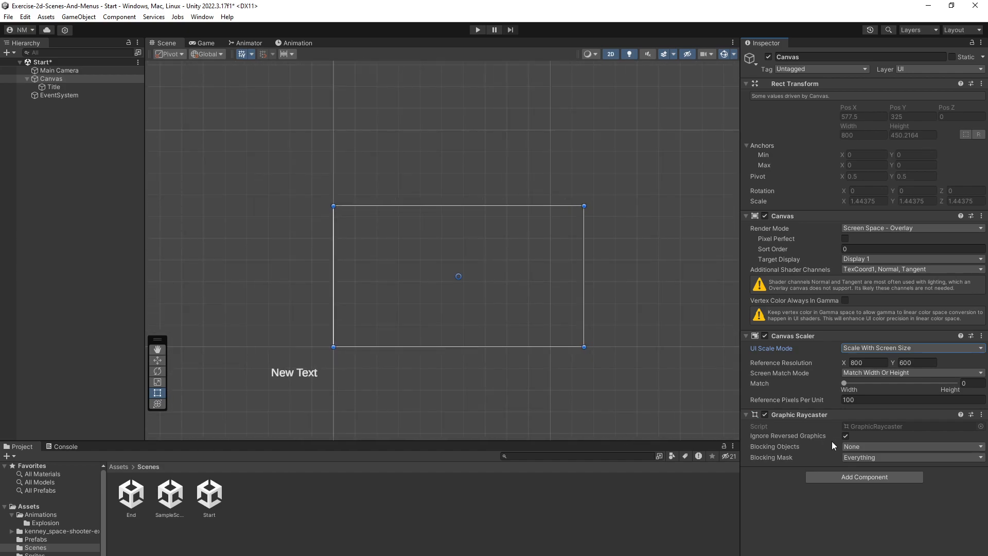
Set the Canvas Scaler's reference resolution to 1920 by 1080 and save the Start scene
click(865, 364)
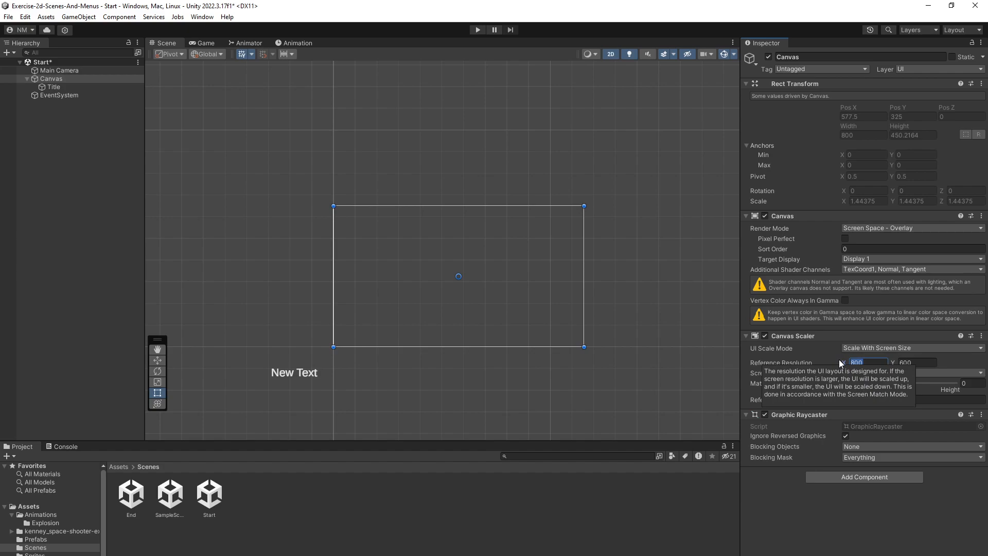
text(1920)
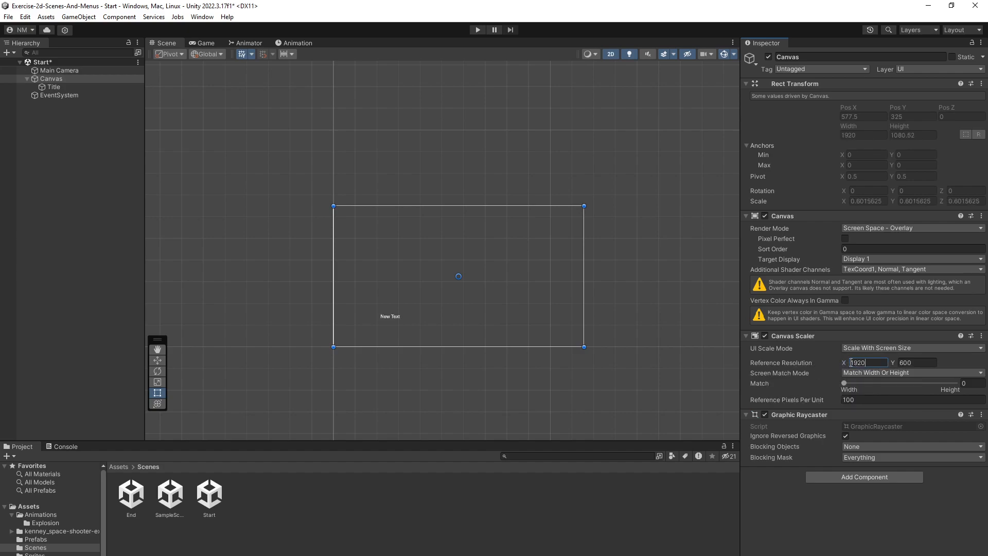
click(900, 363)
key(ctrl+s)
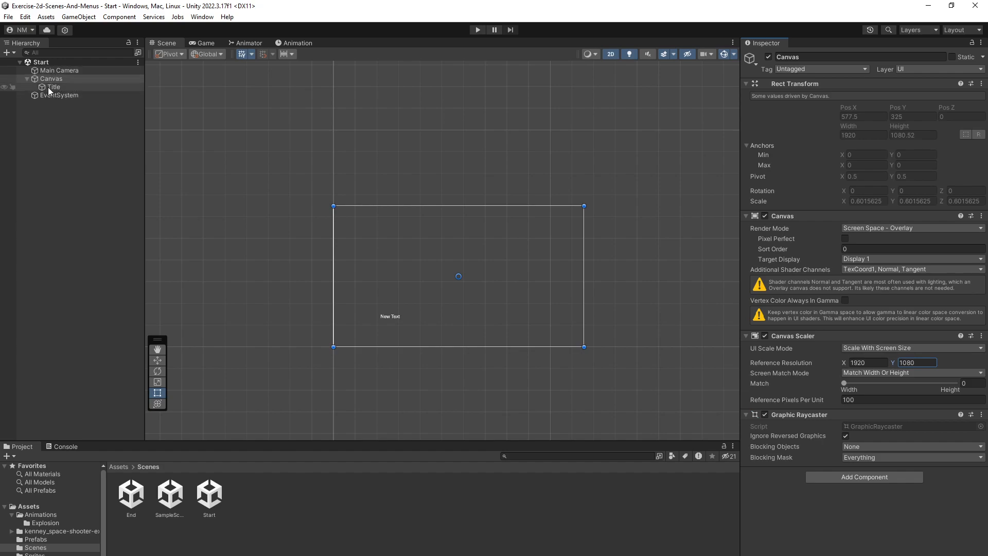
Inspect the EventSystem's components and the anchor presets available for the Title text
click(61, 95)
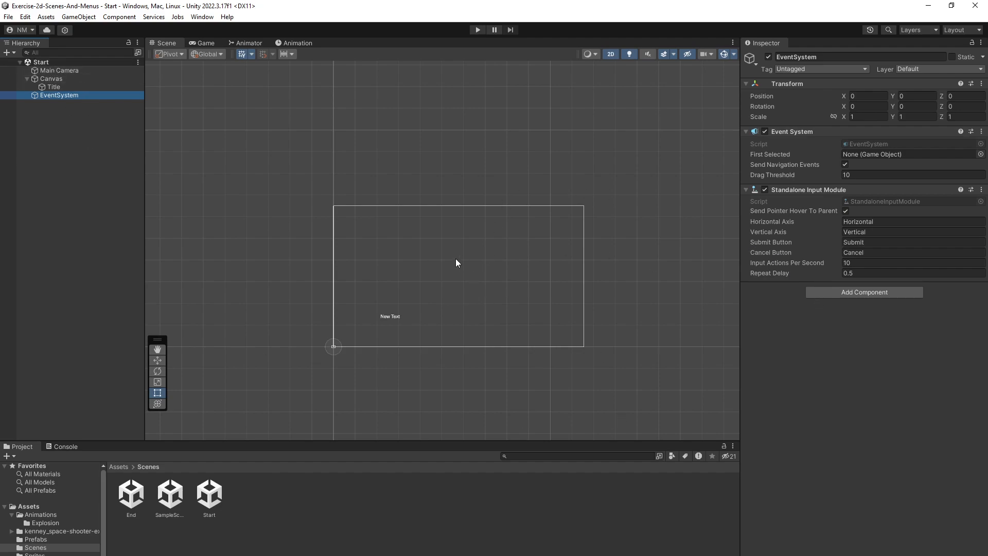
click(63, 87)
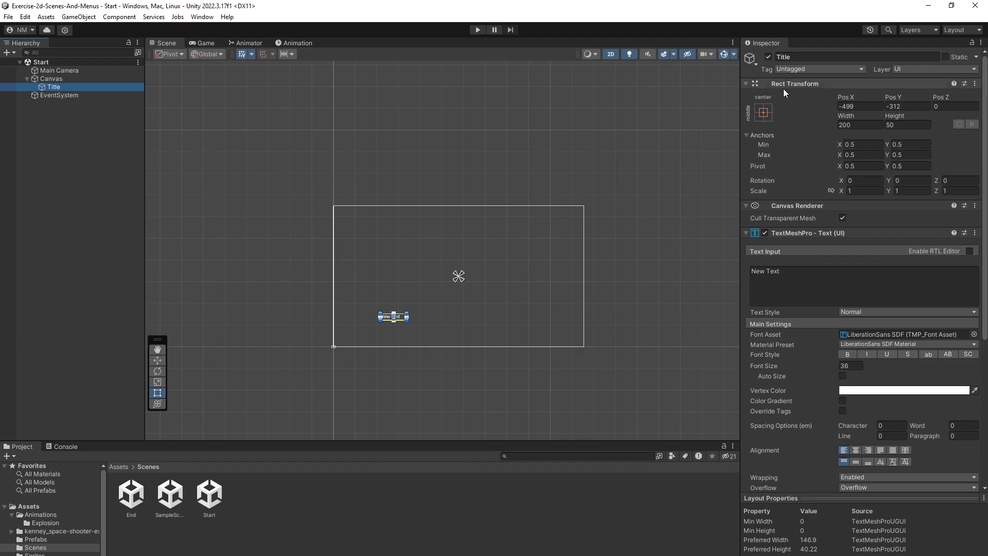
click(765, 112)
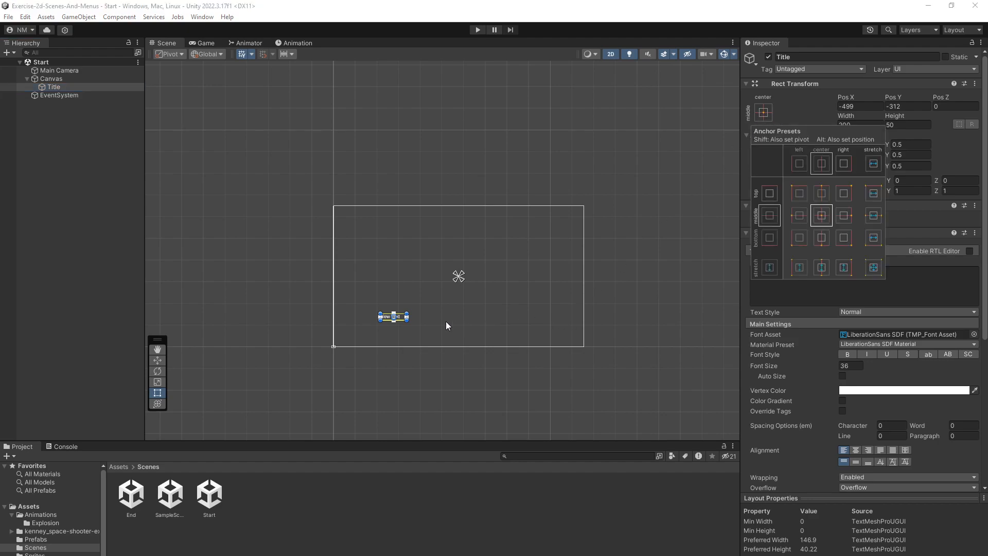
click(416, 307)
Change the Title object's displayed text to "Totally Not Asteroids"
scroll(414, 306, up, 2)
scroll(411, 307, up, 2)
middle_drag(414, 295, 388, 278)
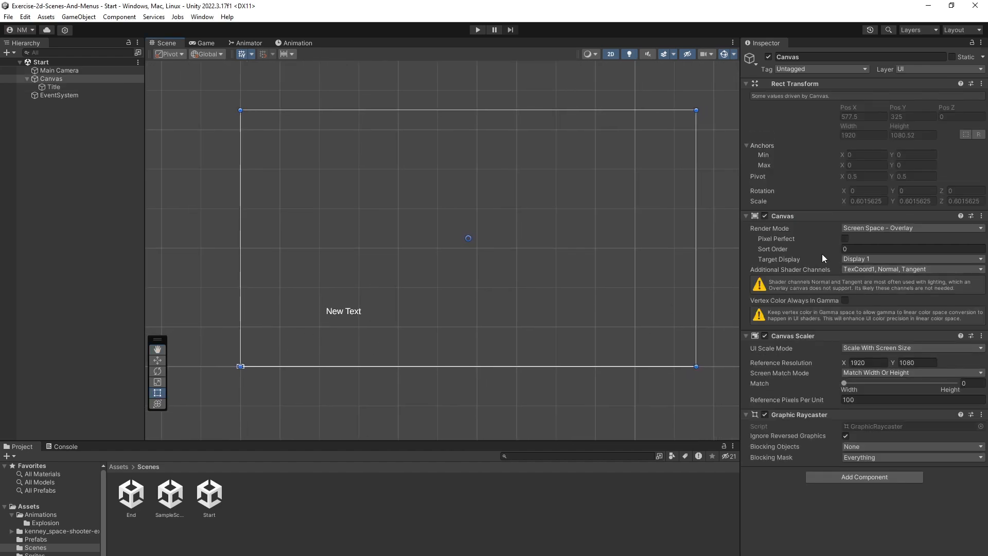
click(88, 88)
click(791, 281)
text(Totally)
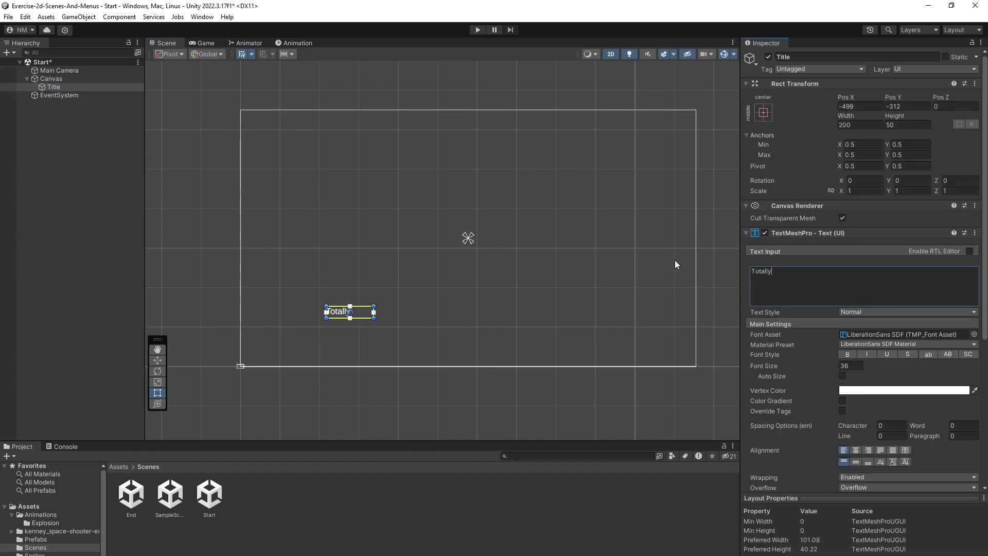
text( Not Asteroids)
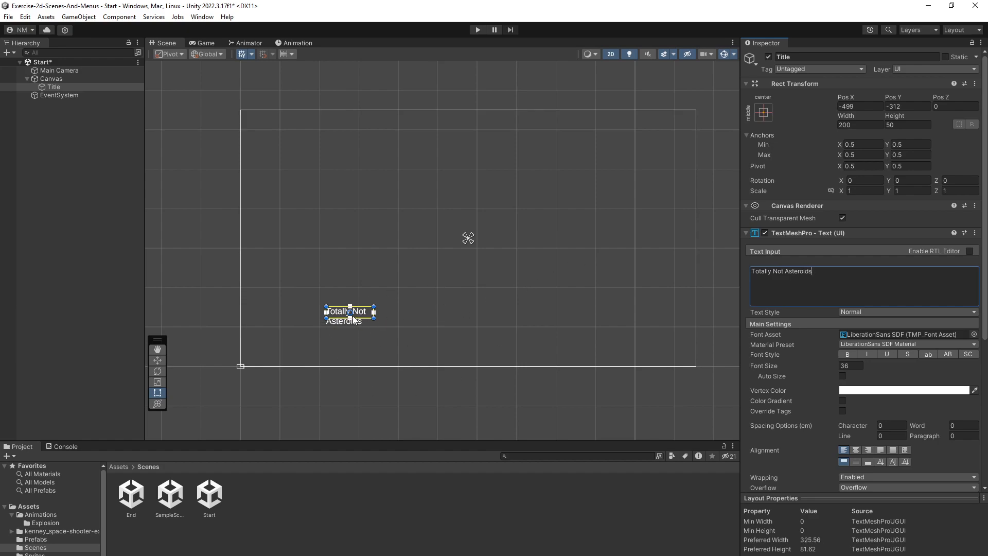
Move the Title to the canvas's upper middle and snap its anchor and position to middle center with the anchor preset
drag(366, 305, 485, 168)
click(763, 112)
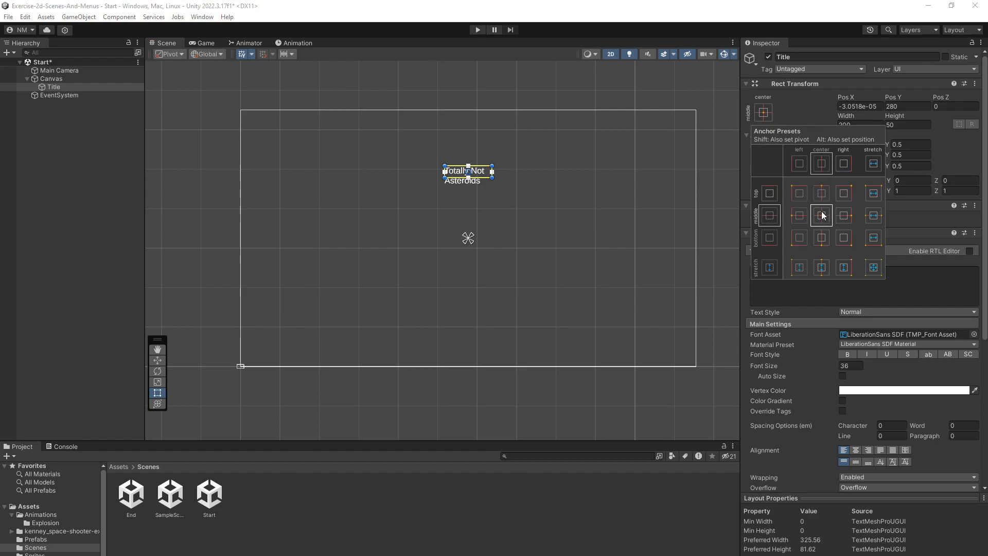
key(alt)
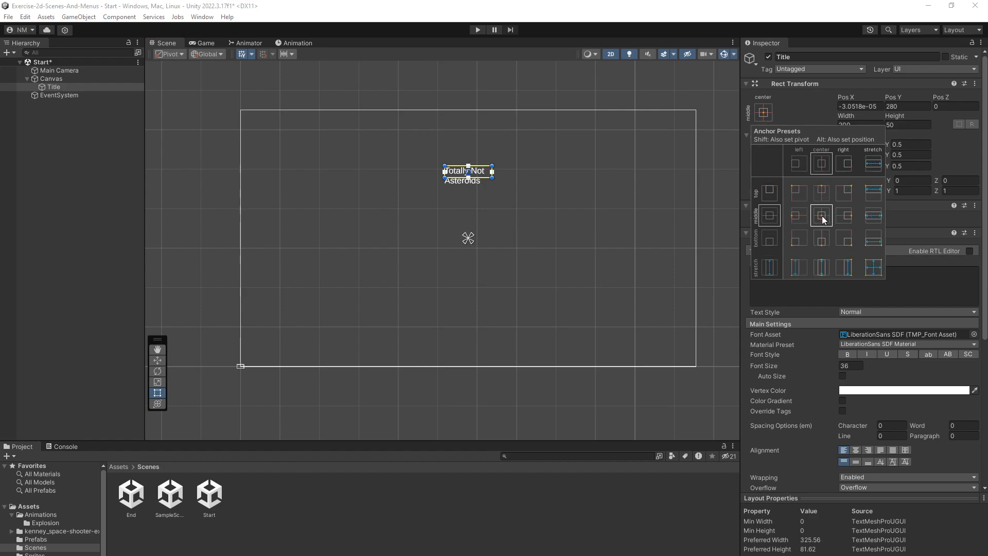
alt+click(822, 219)
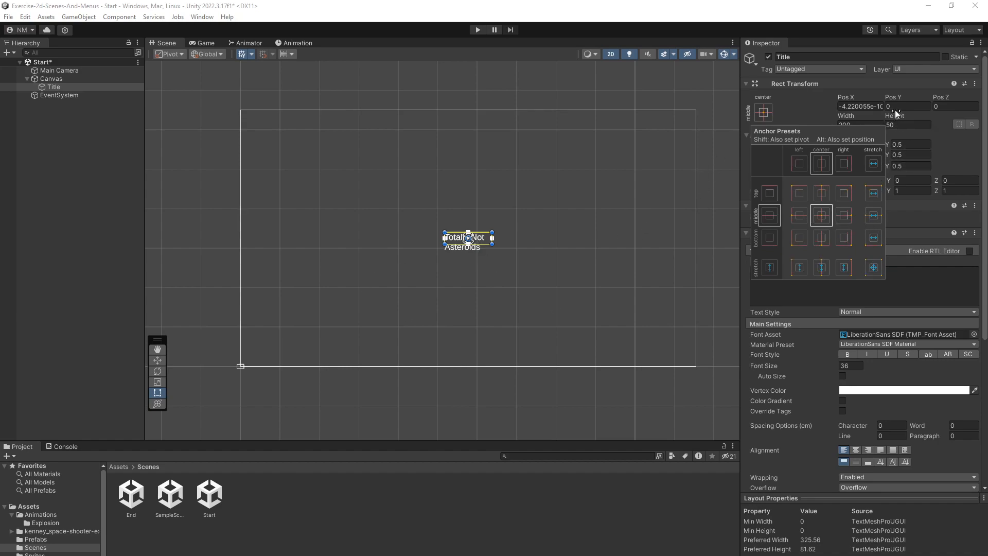
Raise the Title to about Pos Y 285, widen its text box on both sides and trim its height to about 44
drag(893, 100, 437, 149)
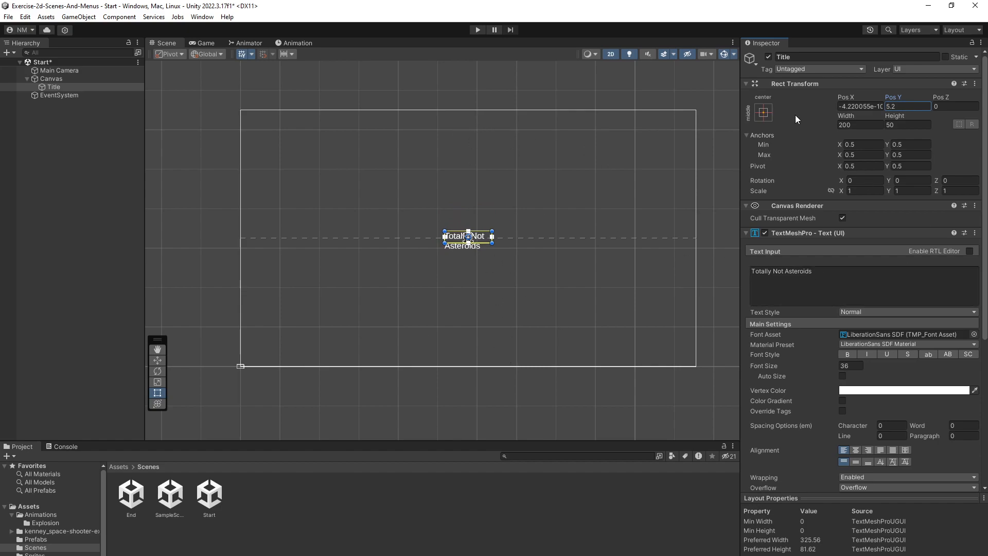
click(764, 112)
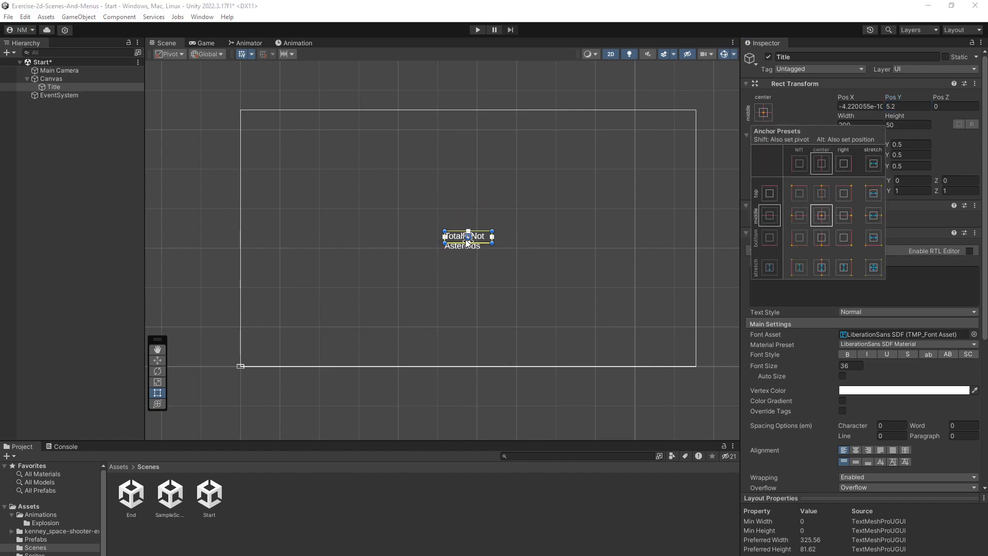
drag(482, 236, 394, 171)
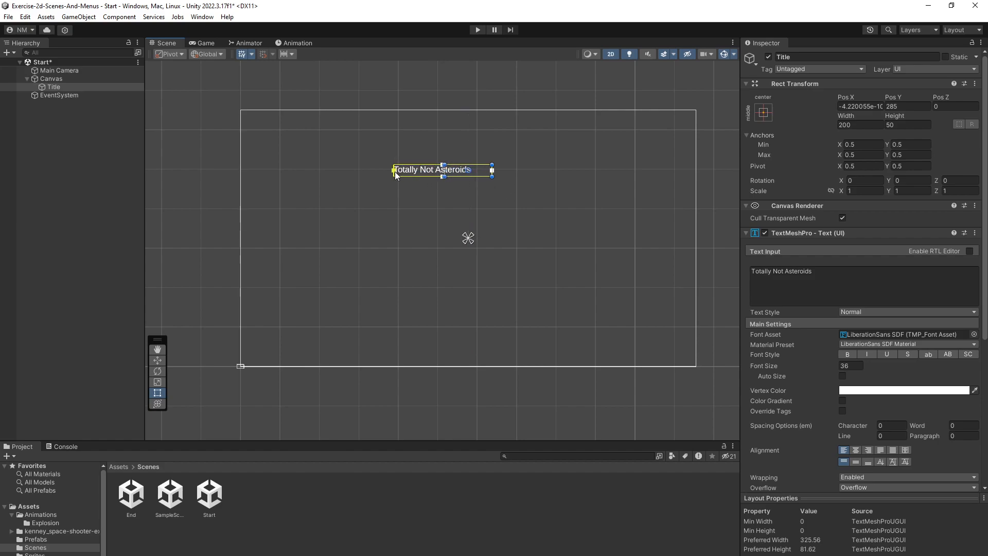
drag(535, 172, 561, 172)
scroll(460, 184, up, 4)
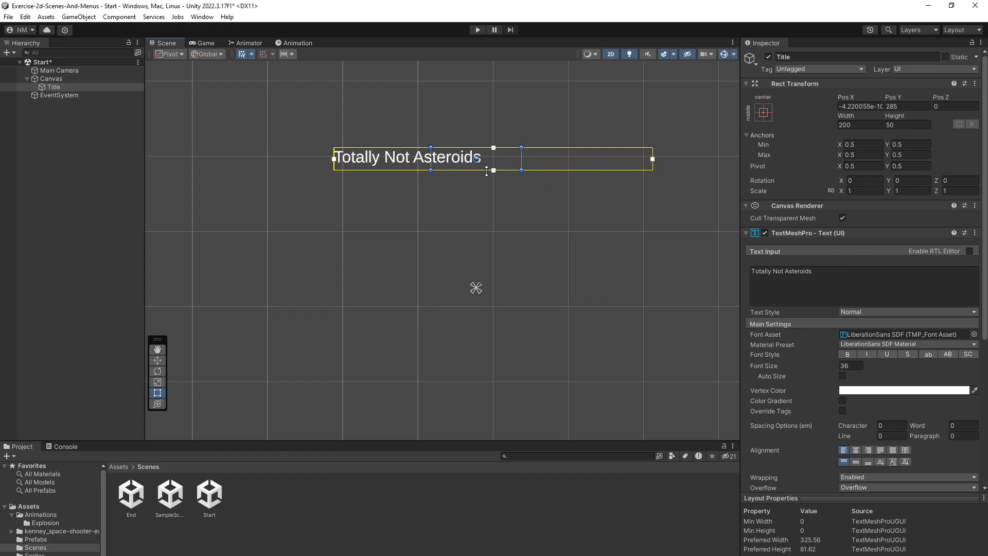
mouse_move(493, 170)
mouse_down()
mouse_move(494, 191)
mouse_move(502, 168)
mouse_up()
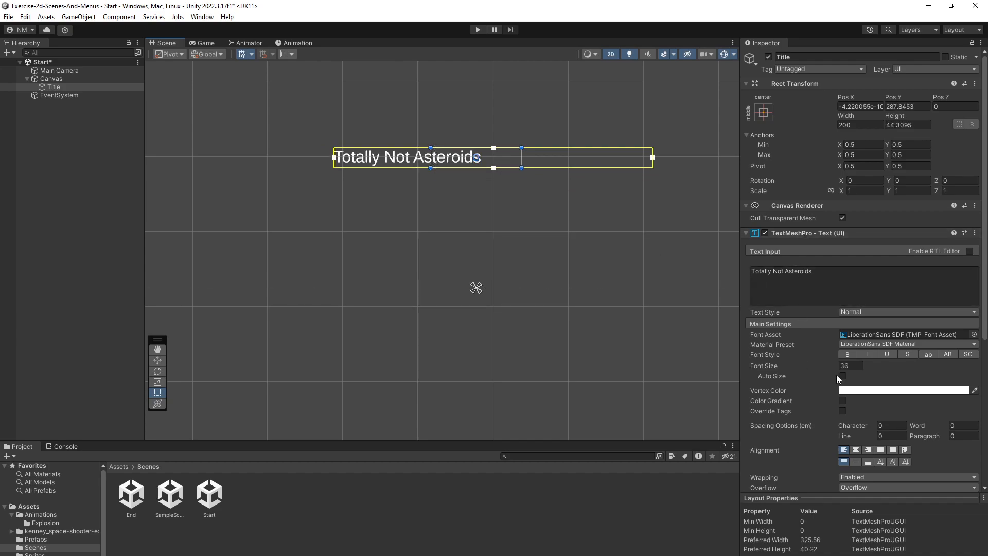
Set the Title's font size to 96 and widen its text box on both sides to fit the enlarged text on one line
click(854, 364)
text(96)
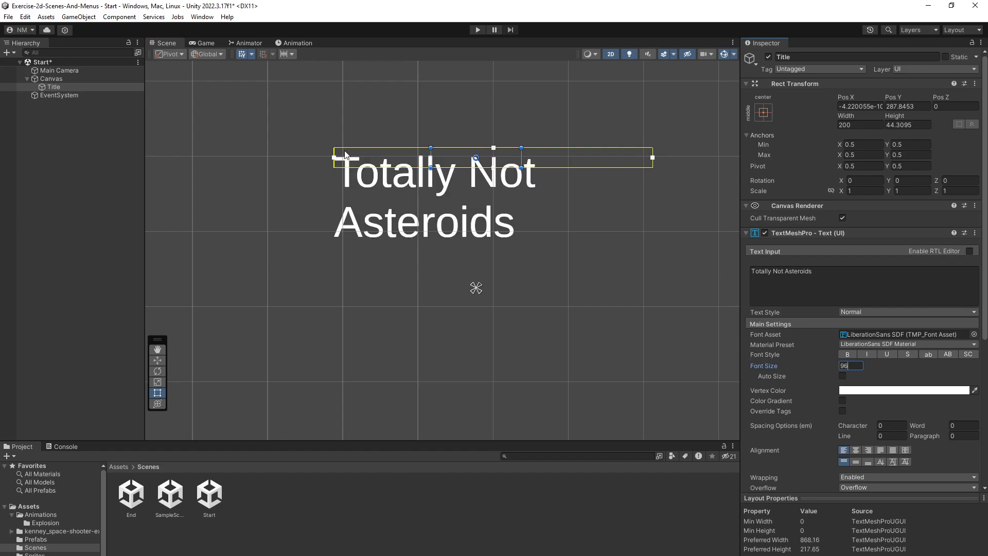
drag(333, 158, 195, 158)
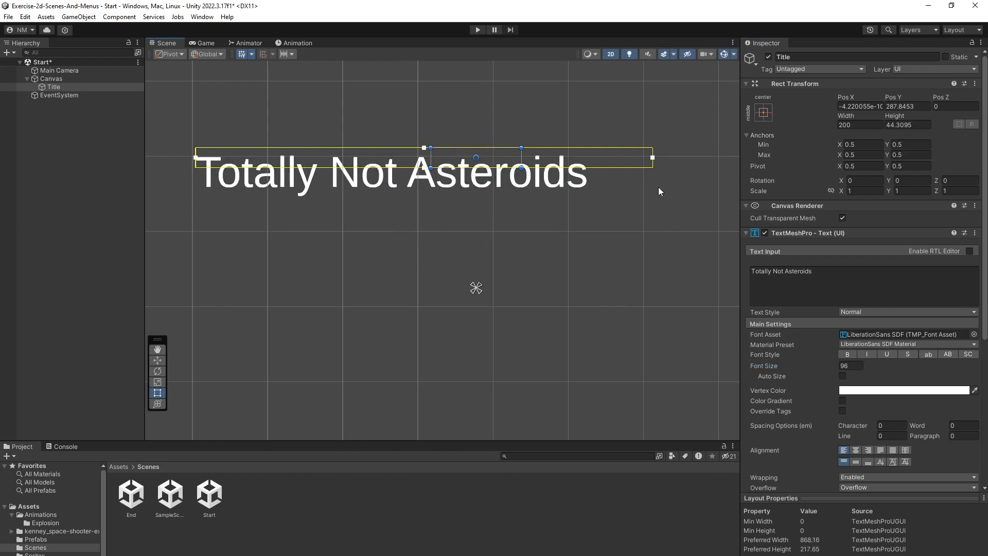
drag(652, 157, 701, 158)
click(393, 168)
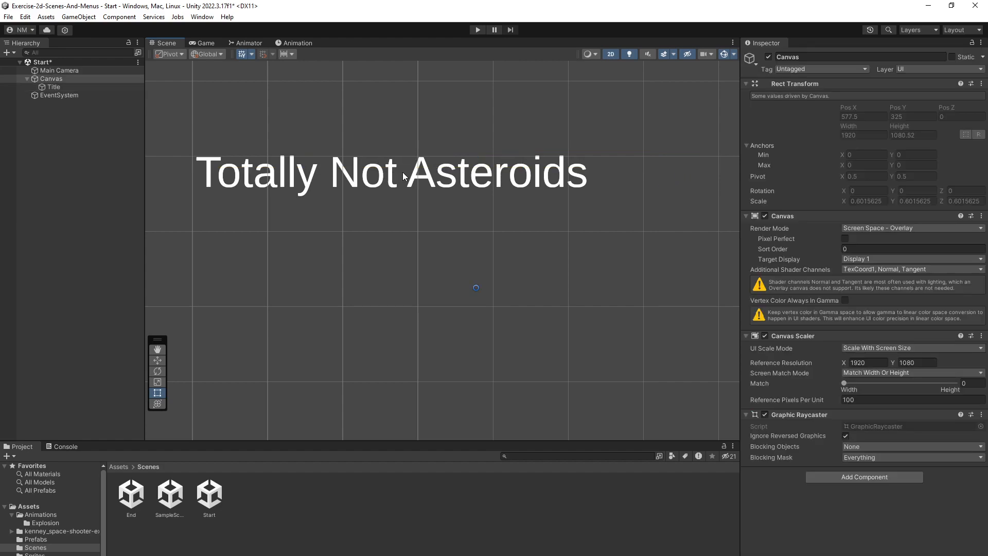
Center-align the Title text horizontally and stretch its text box across the full width of the canvas
click(78, 87)
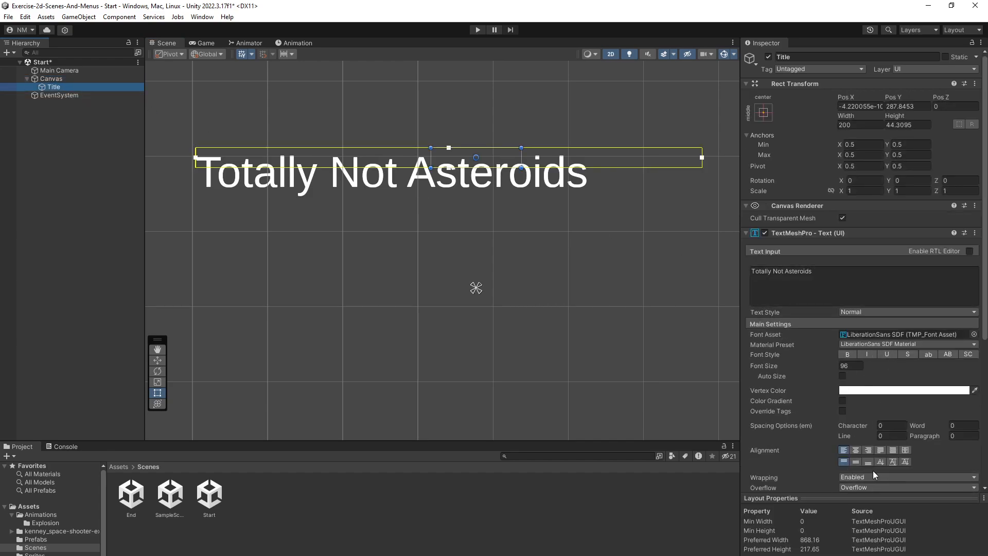
click(855, 450)
scroll(576, 319, down, 5)
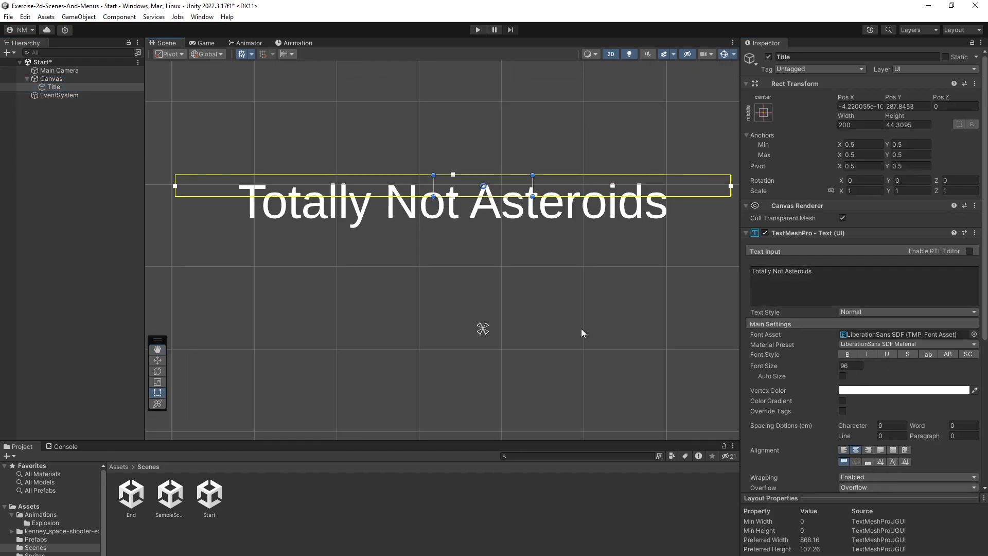
middle_drag(572, 329, 480, 297)
key(t)
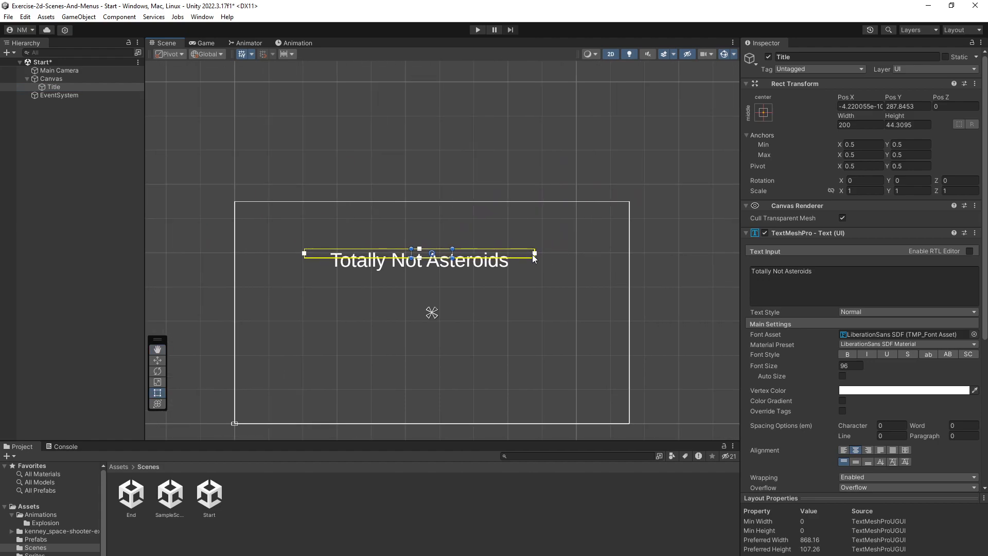
drag(533, 254, 628, 258)
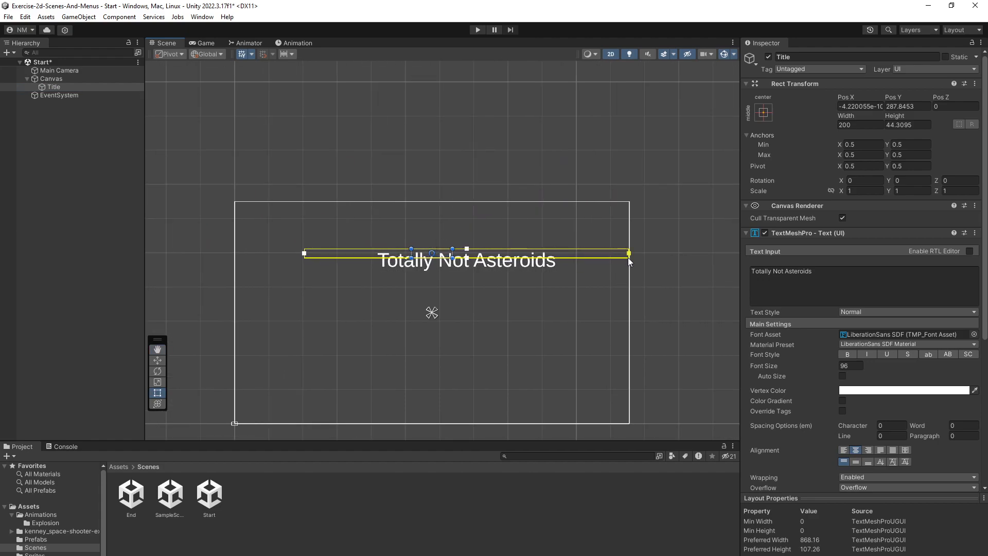
drag(303, 253, 235, 252)
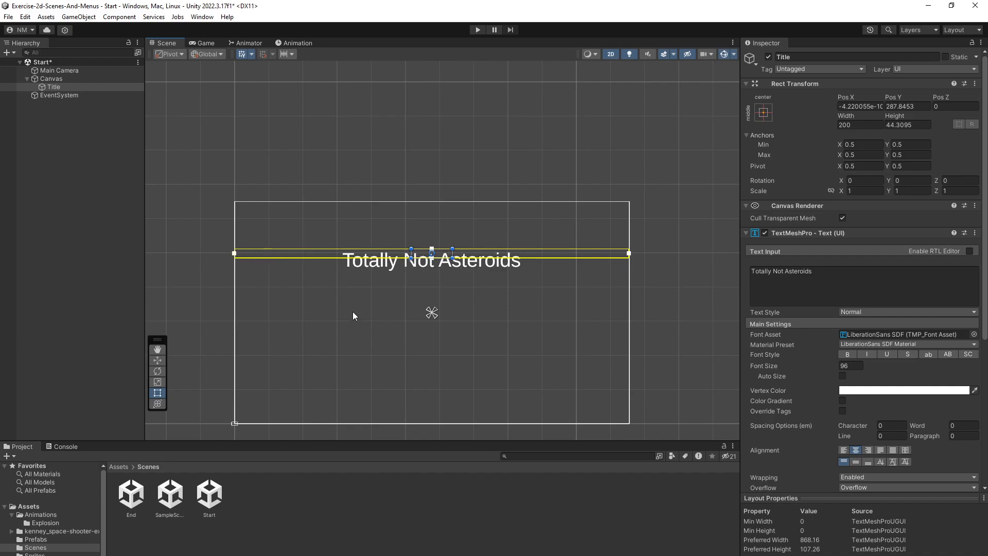
Run the game and preview the title screen with the Game view scaled to 1x
key(ctrl+p)
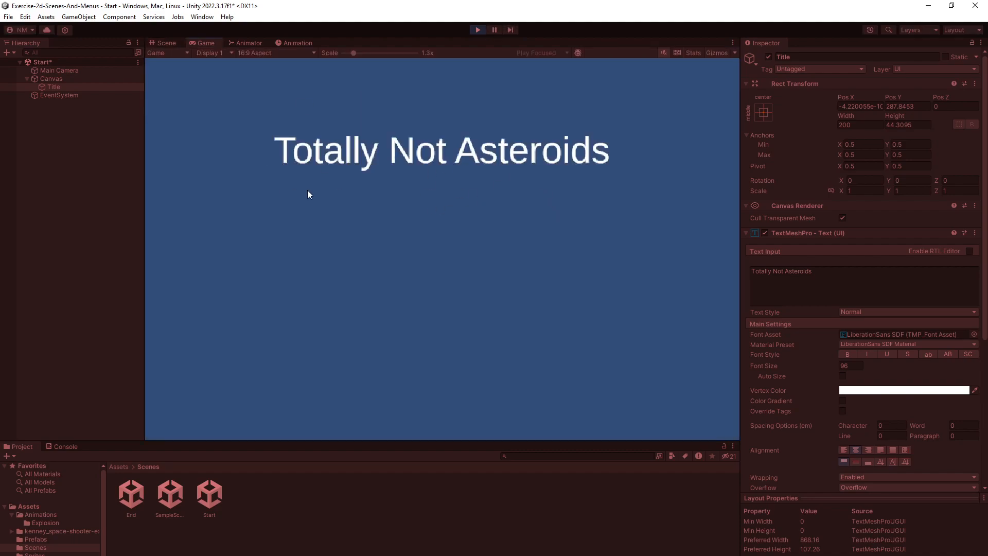
drag(354, 53, 339, 52)
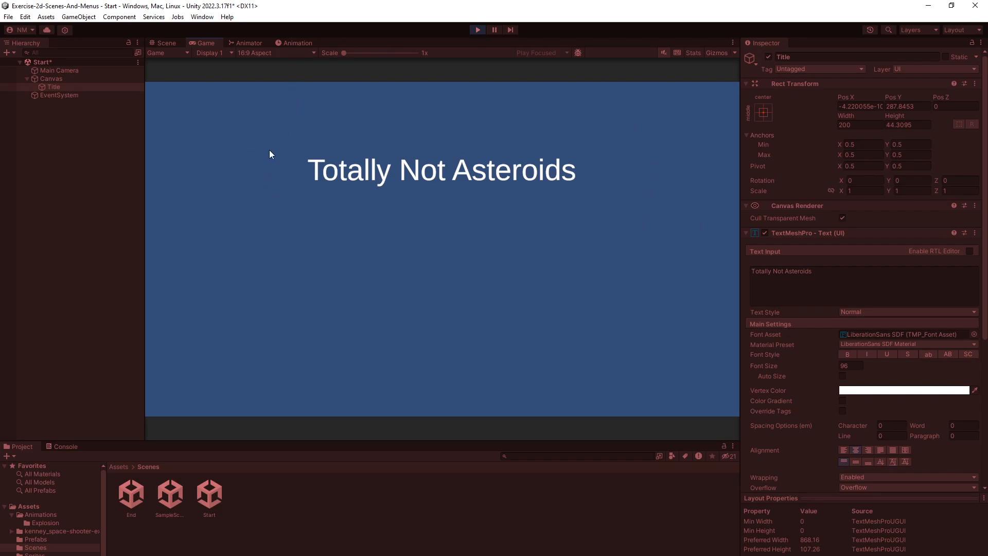
Stop the running game and add a TextMeshPro button as a child of the Canvas
click(477, 30)
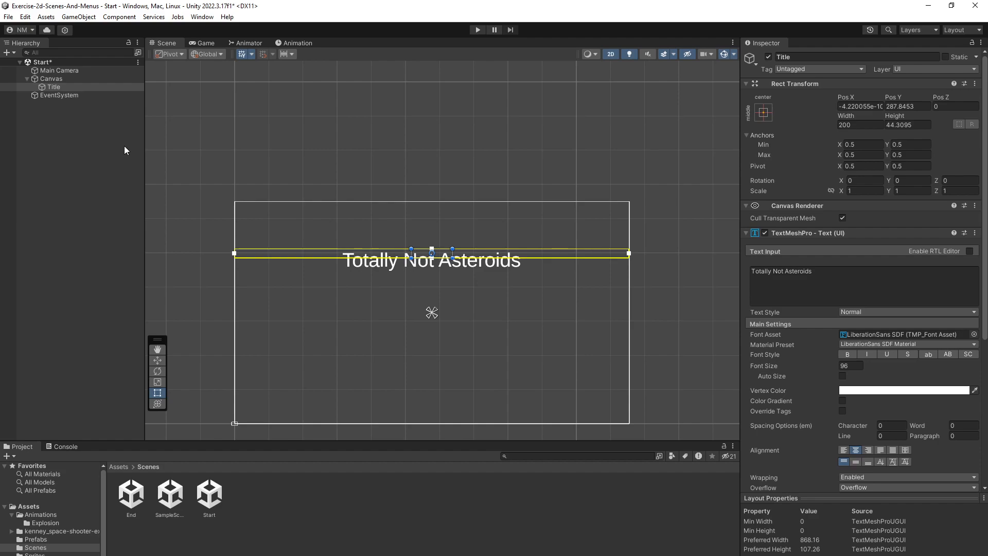
click(49, 78)
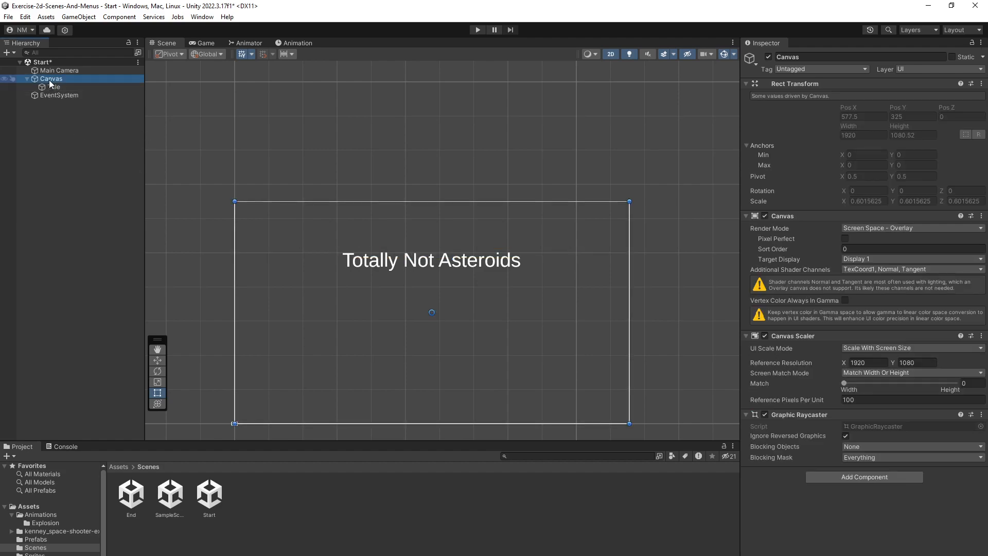
right_click(49, 79)
mouse_move(114, 329)
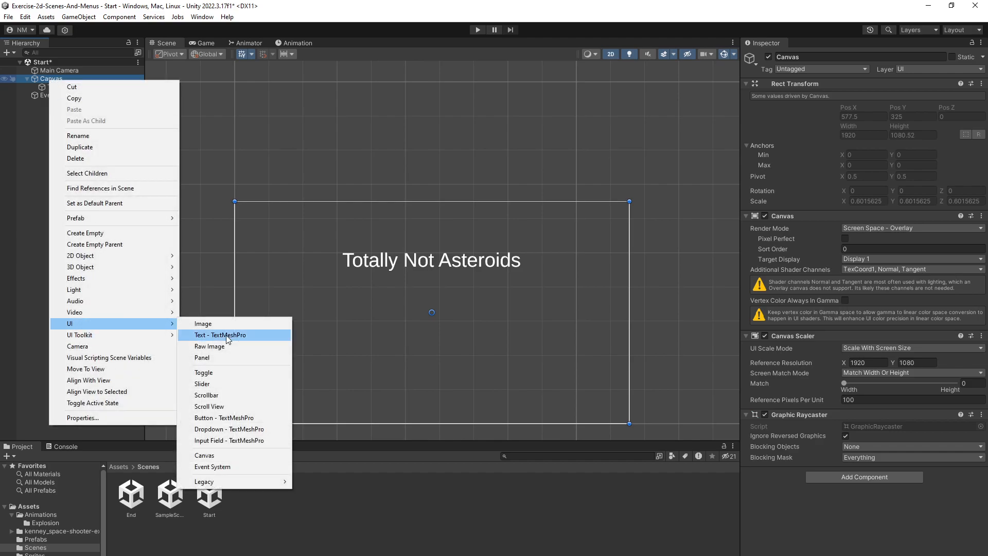
click(243, 418)
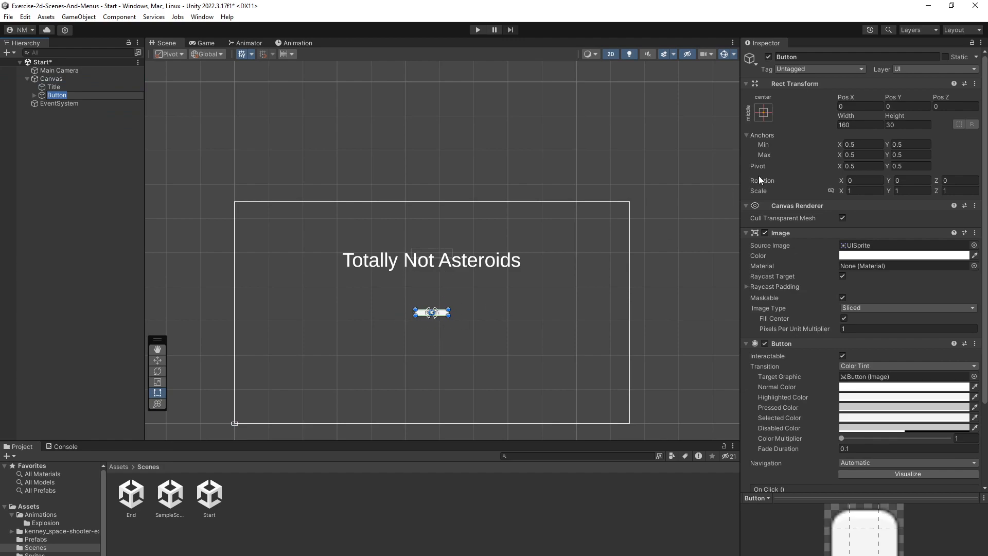
Change the button's label text to "Start" and preview it in a short test run of the game
click(36, 94)
click(35, 95)
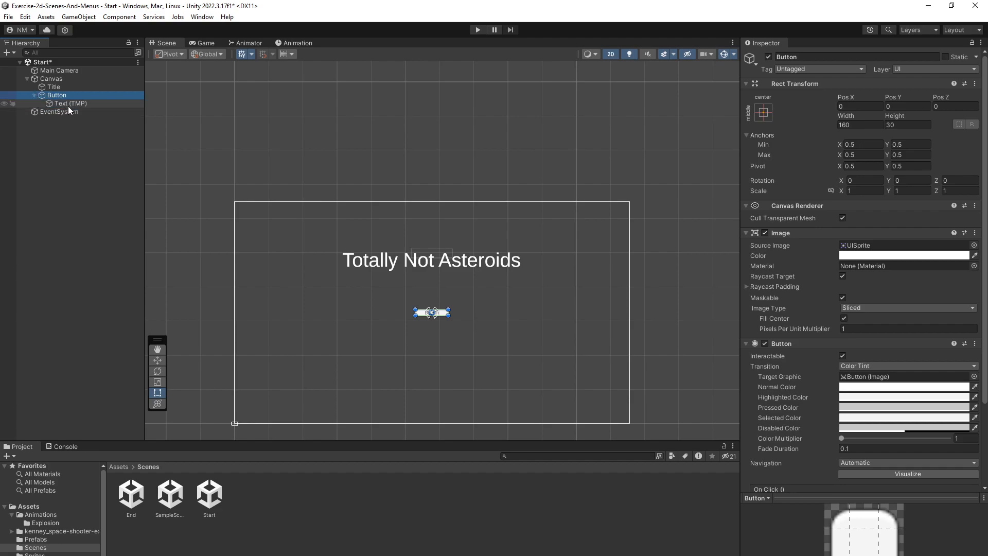
click(66, 103)
click(786, 274)
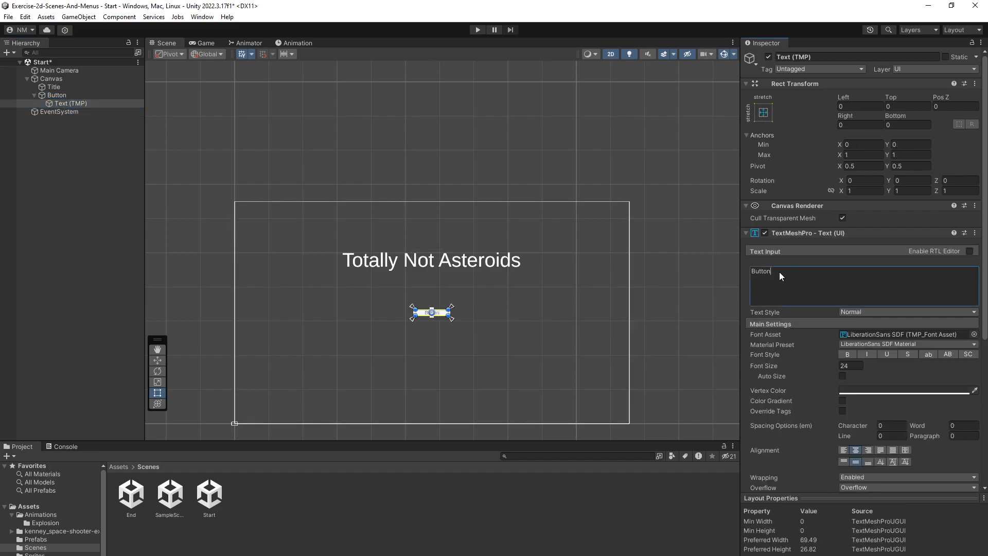
text(Start)
click(478, 30)
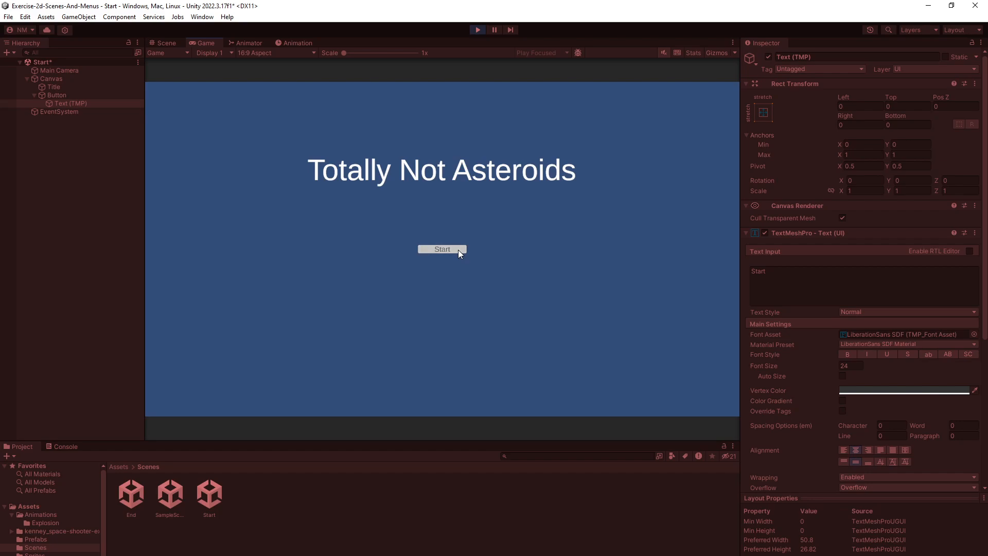
click(478, 30)
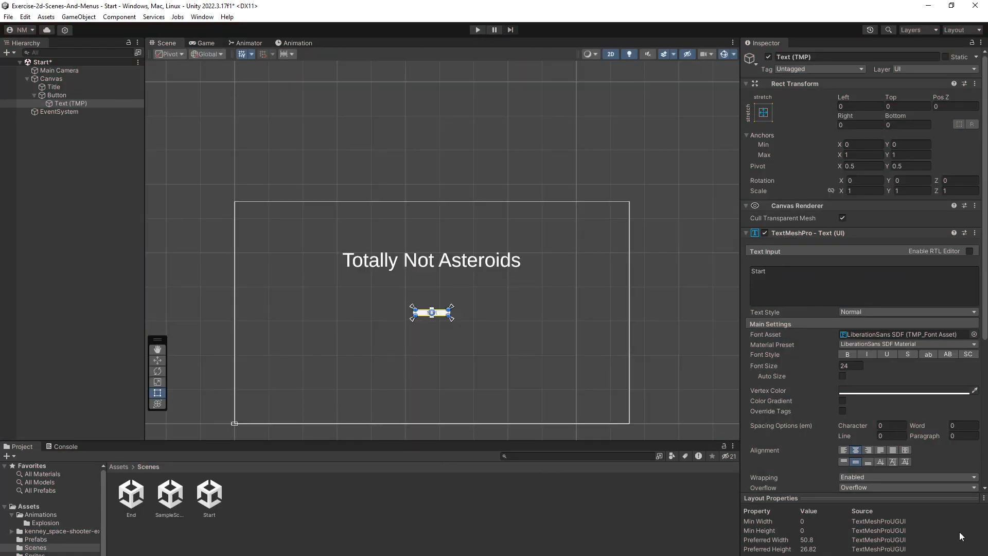
Add a Script Machine component to the Button object
scroll(848, 445, down, 5)
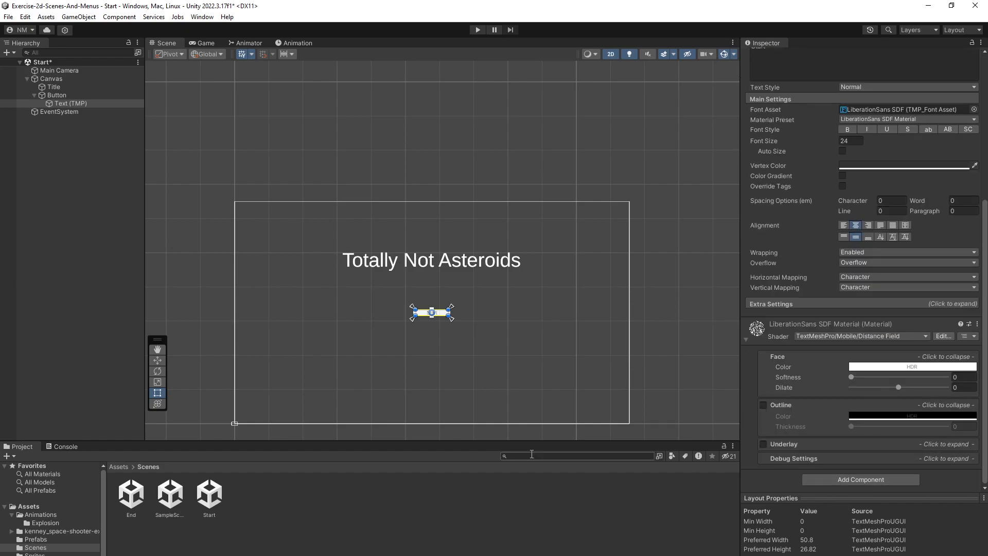
click(59, 99)
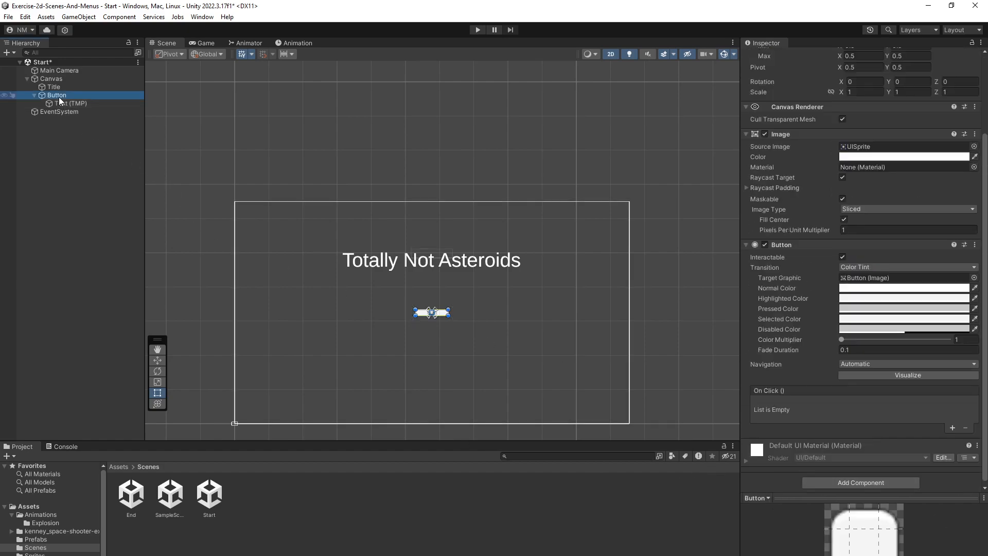
click(857, 481)
text(script)
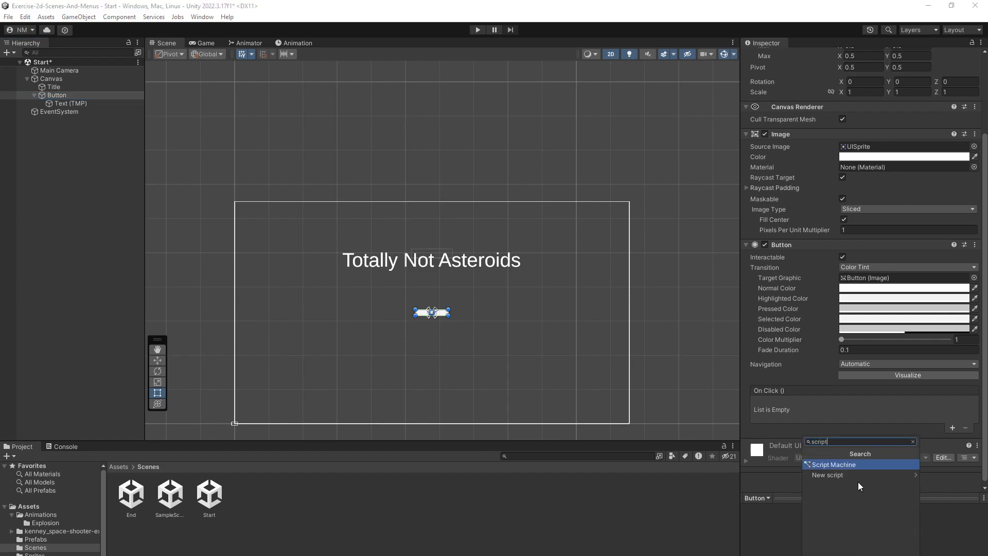
click(854, 462)
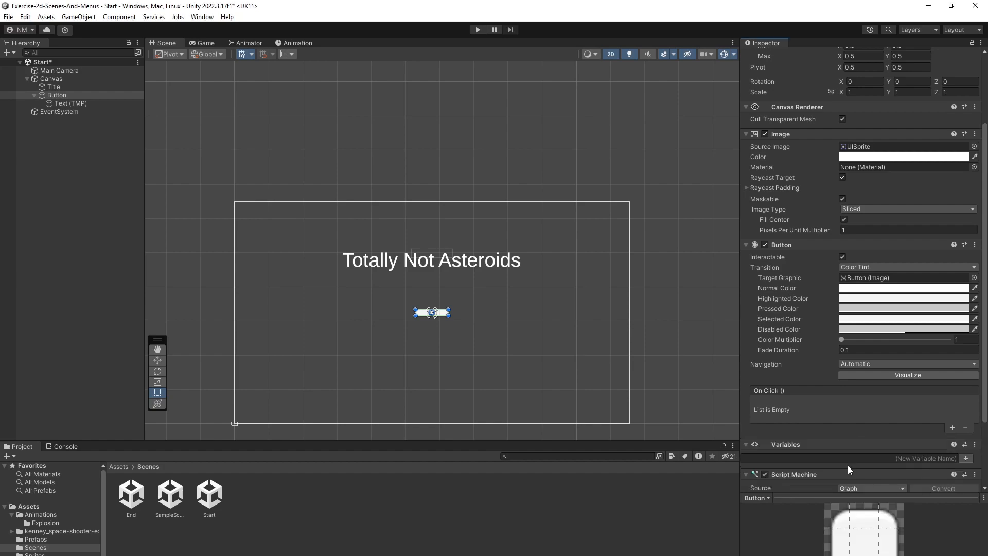
Create a new script graph for the Button's Script Machine and save it as startAsteroid in the VisualScripts folder
scroll(823, 462, down, 3)
click(932, 411)
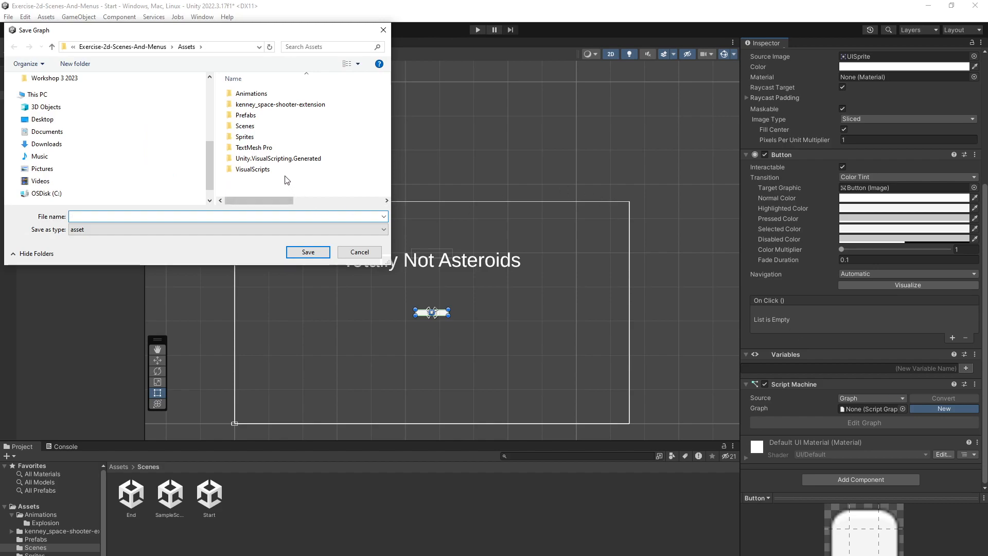
double_click(252, 169)
click(234, 226)
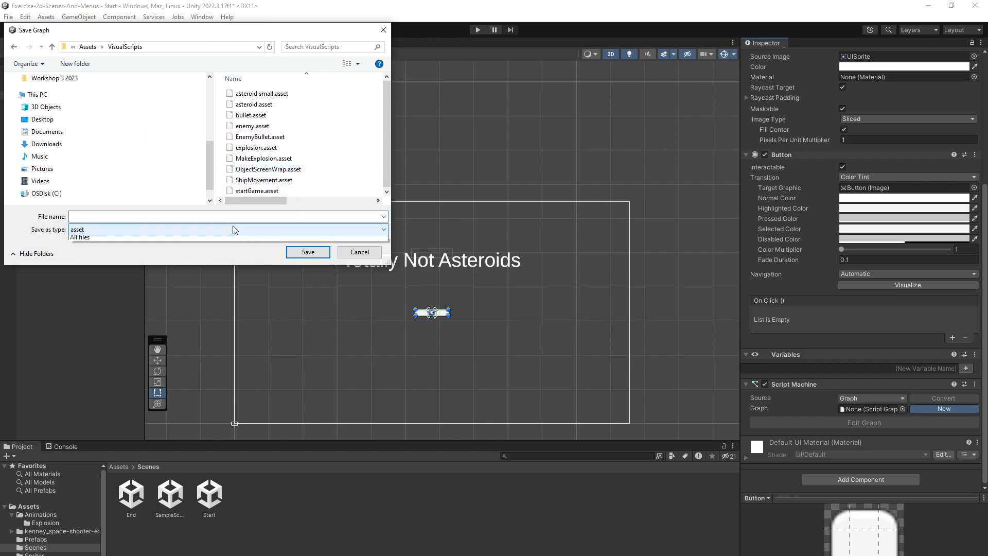
click(234, 216)
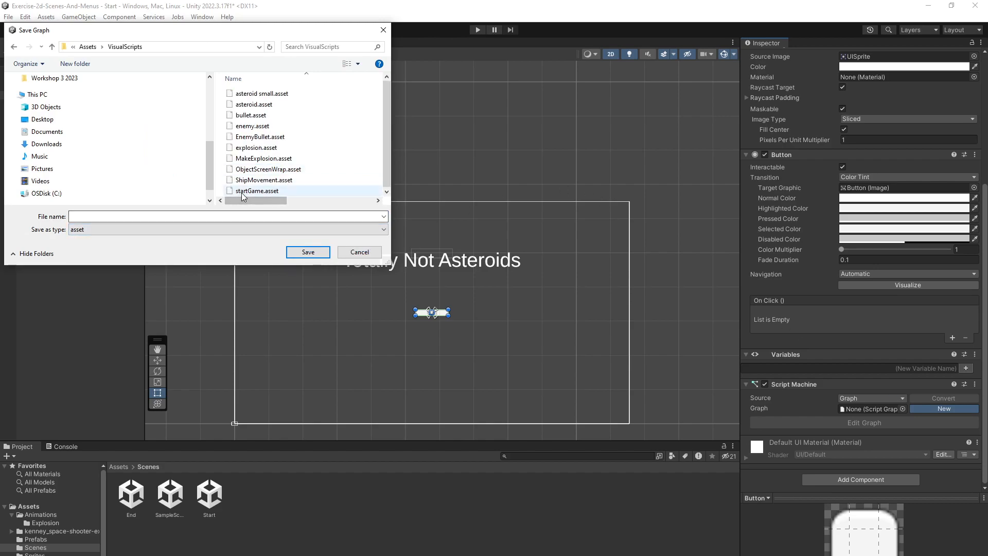
click(209, 216)
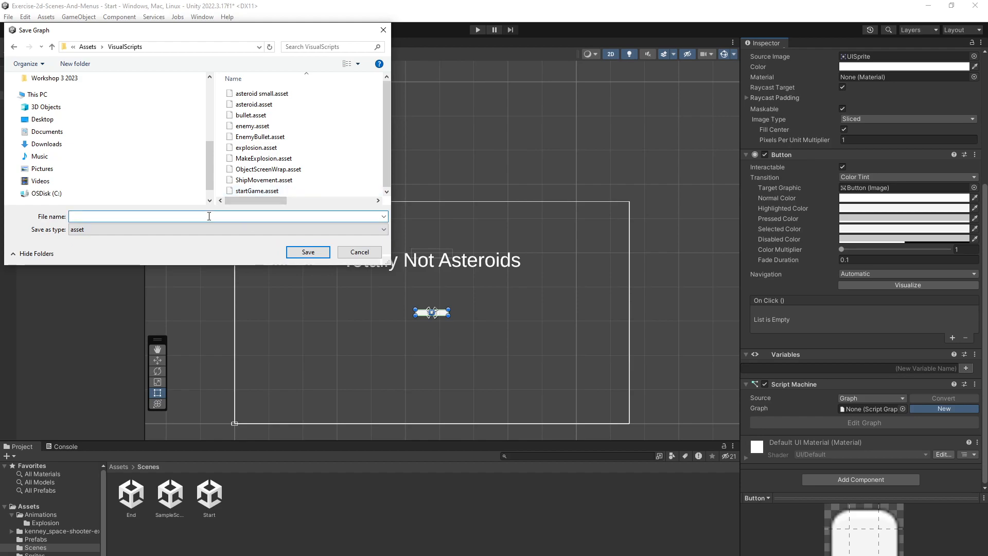
text(s)
key(BackSpace)
text(startAsteroid)
click(309, 252)
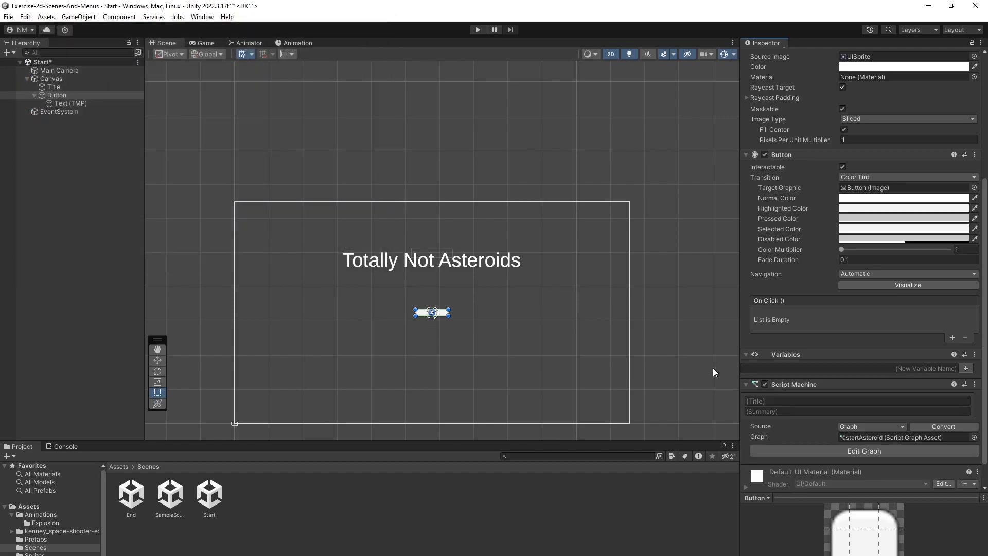
View the startAsteroid graph, close it, and examine the Button component's settings and its On Click list
click(870, 452)
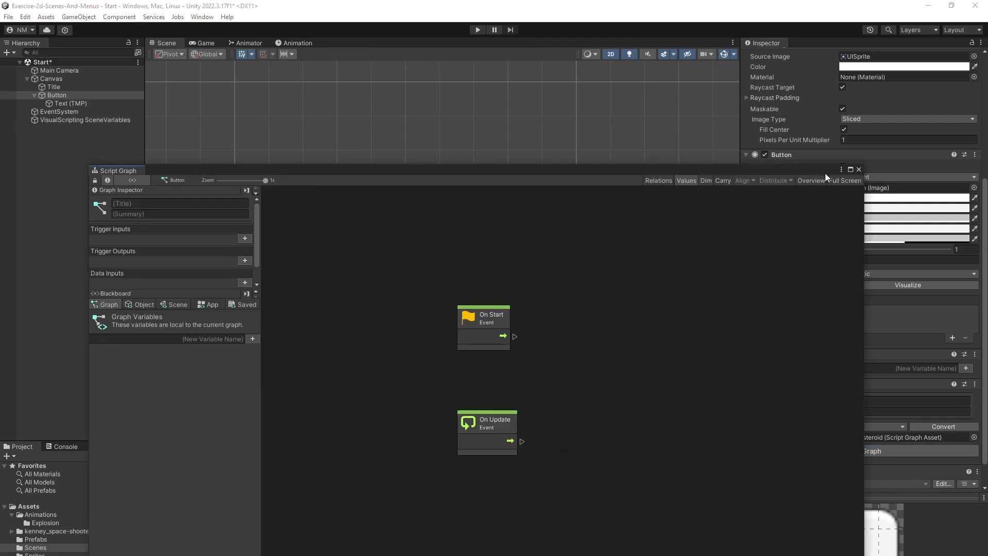
click(859, 169)
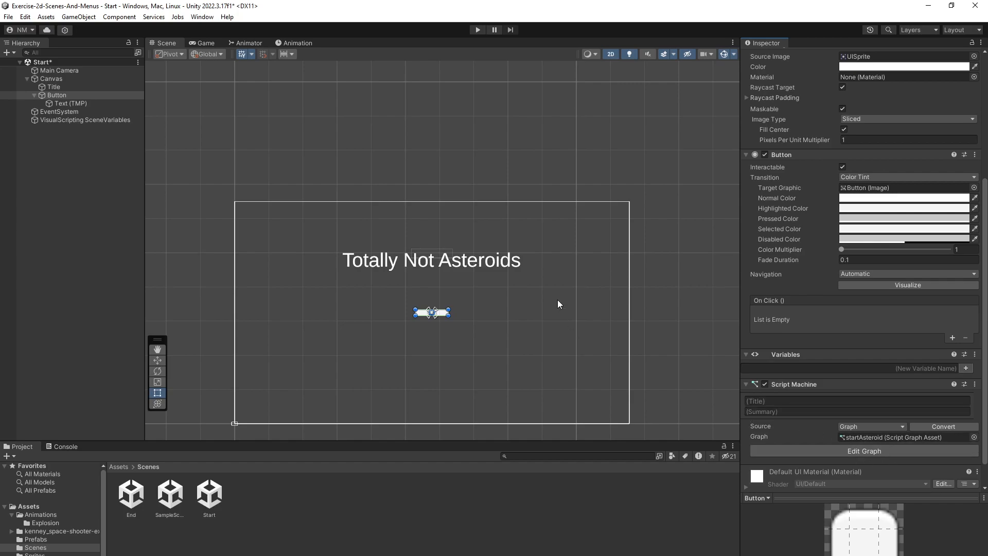
scroll(810, 288, up, 3)
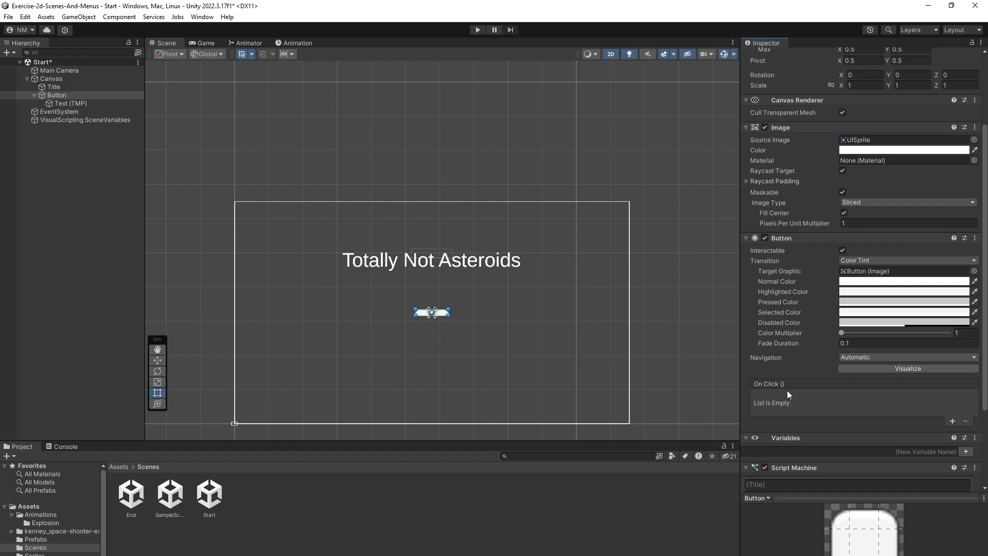
scroll(800, 370, down, 3)
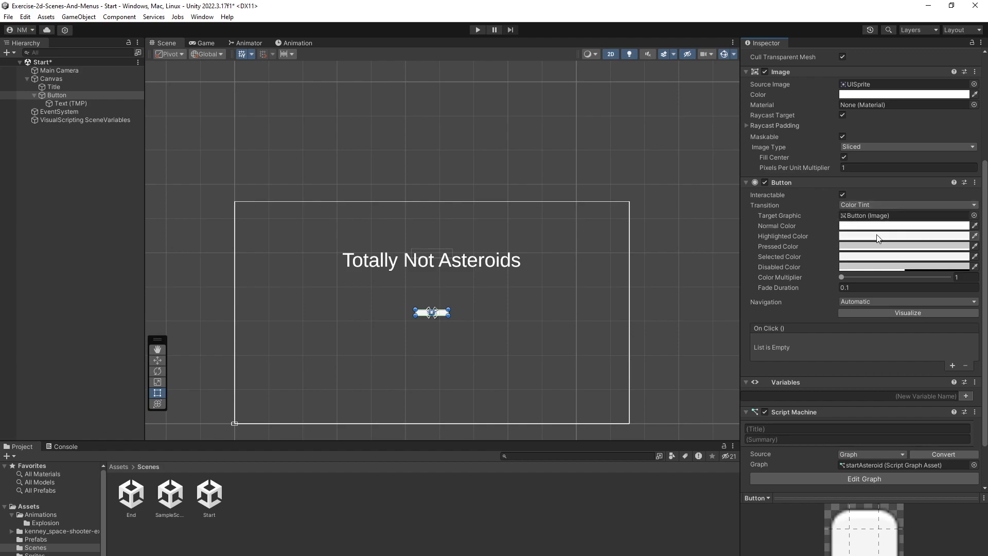
Add an On Click entry to the Button component and assign the Button object as its target
click(951, 366)
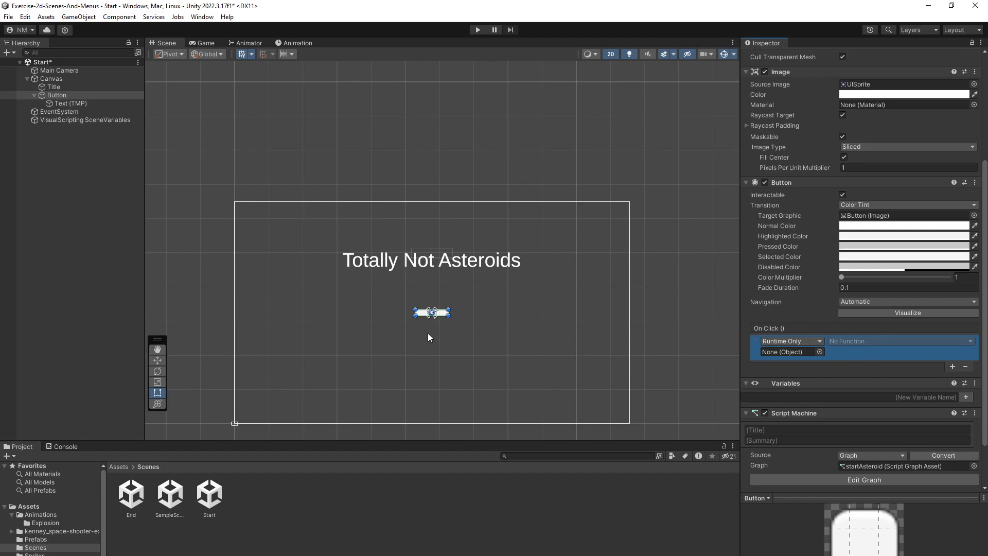
click(58, 95)
drag(60, 101, 778, 354)
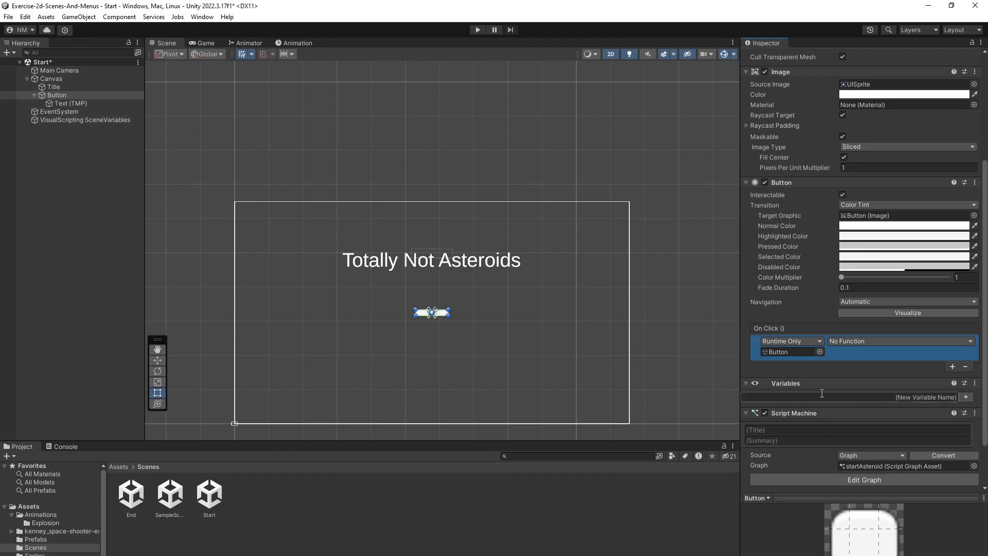
Set the On Click function to GameObject.SetActive with its value left unchecked
click(873, 342)
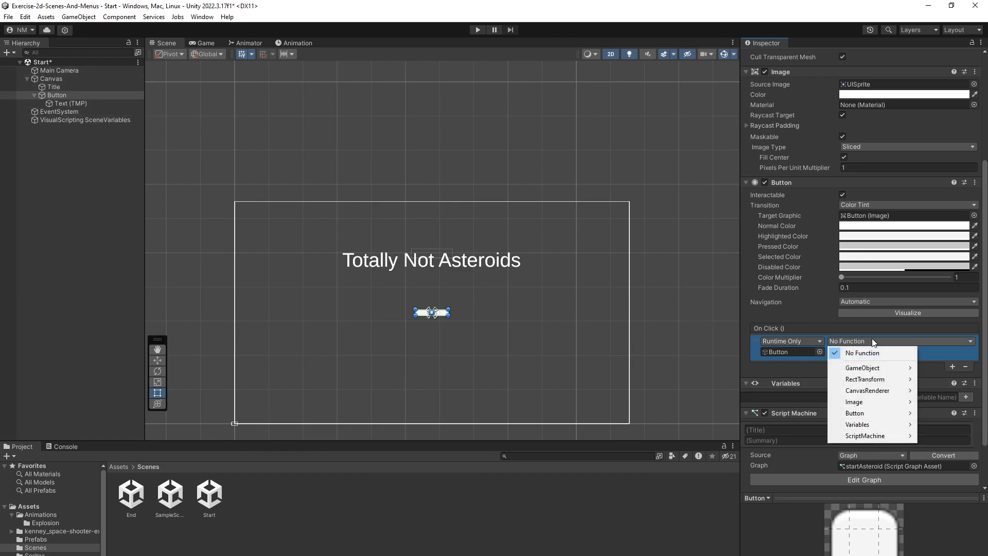
mouse_move(878, 370)
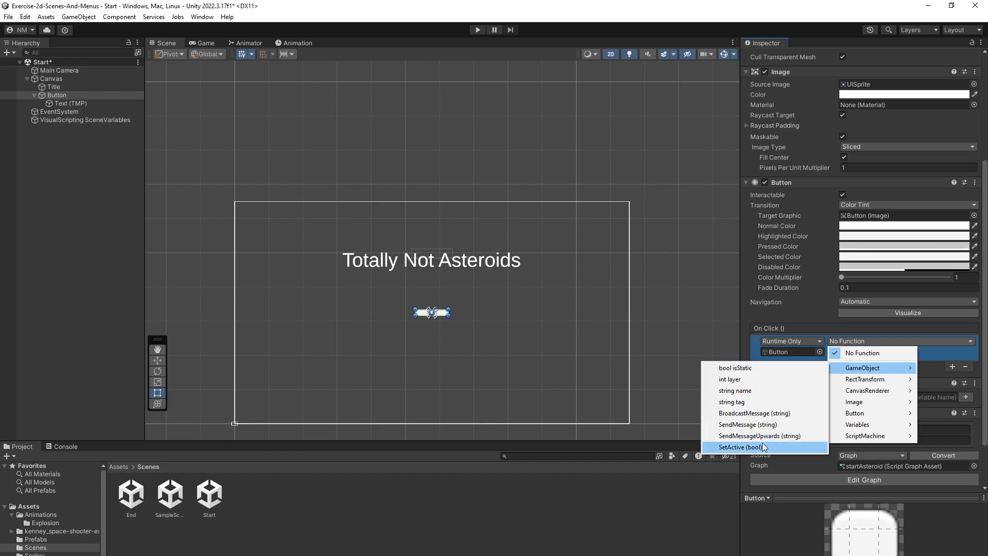
click(731, 447)
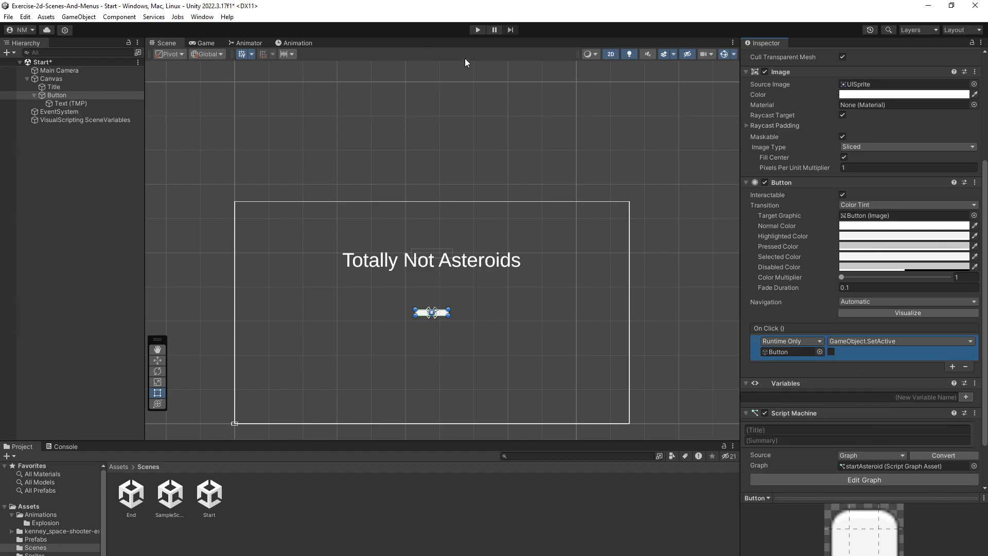
Run the game, test the Start button's click action, and stop the run
click(478, 30)
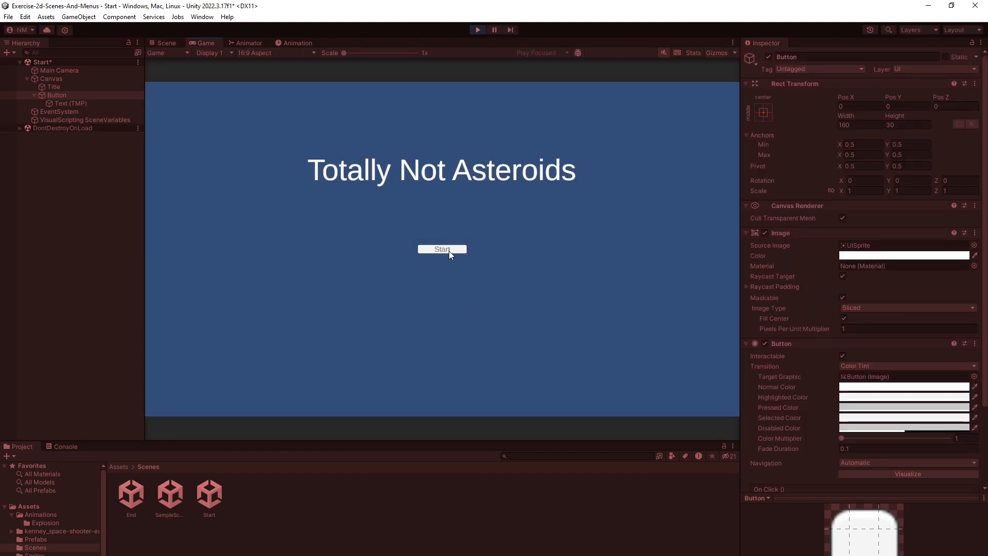
click(455, 252)
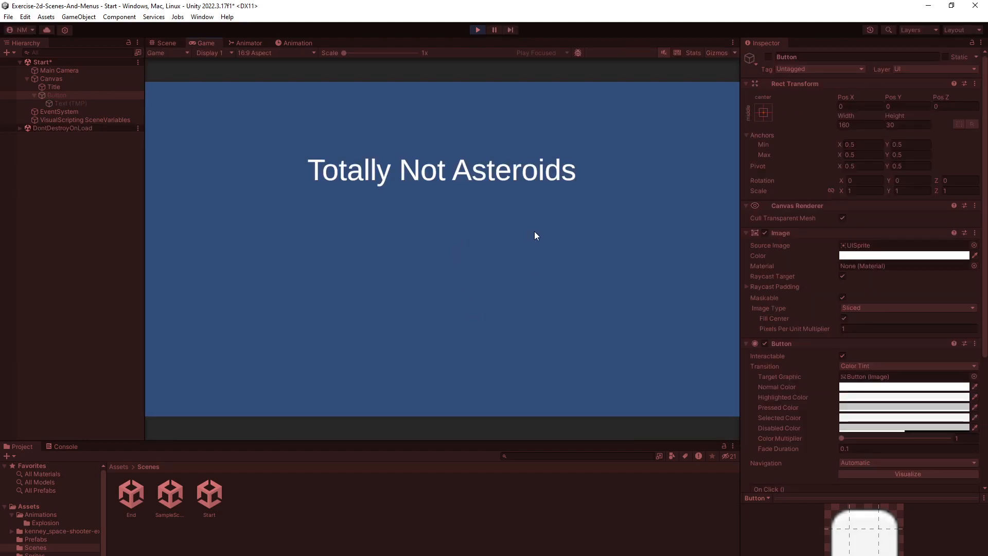
click(477, 29)
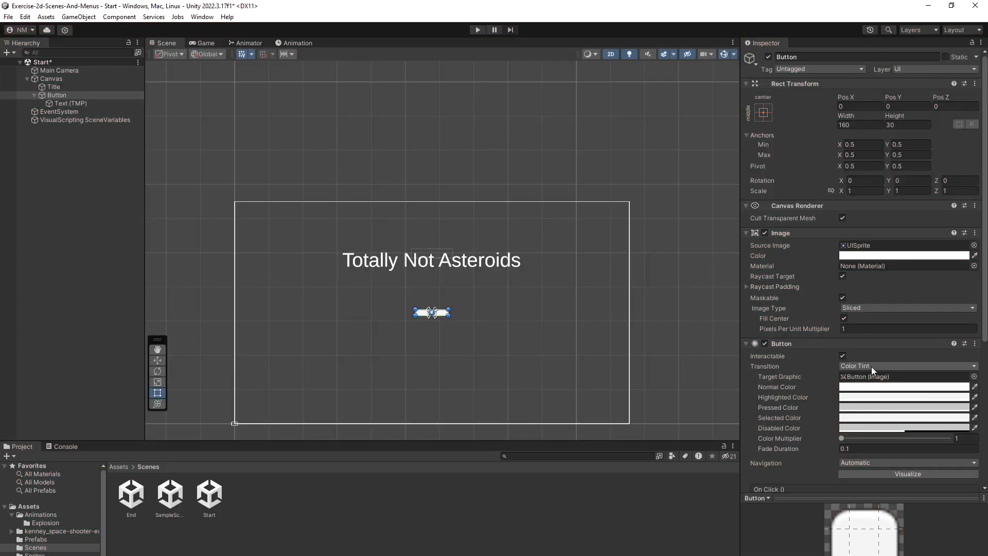
Set the Button's On Click function to ScriptMachine.TriggerUnityEvent with the event name "play"
scroll(822, 352, down, 4)
click(903, 391)
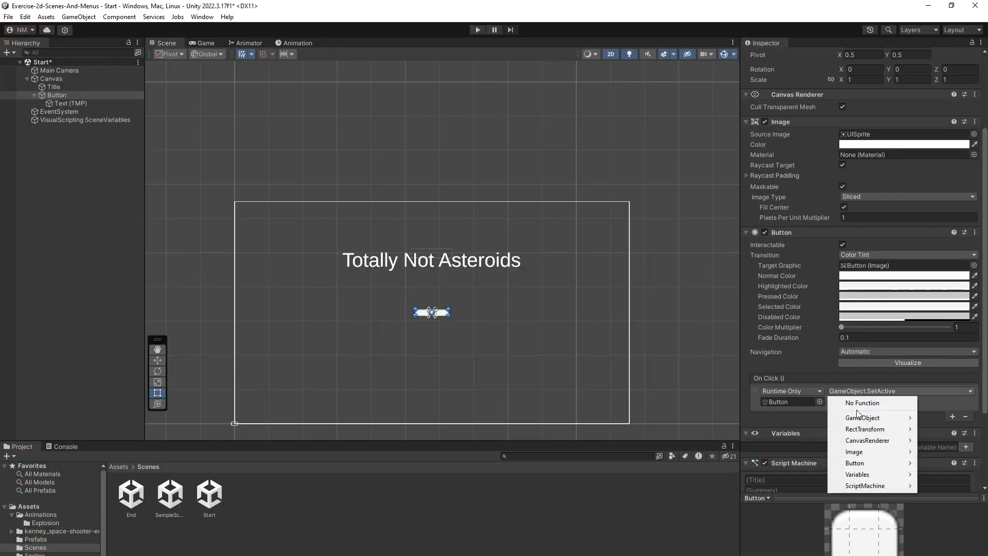
mouse_move(868, 443)
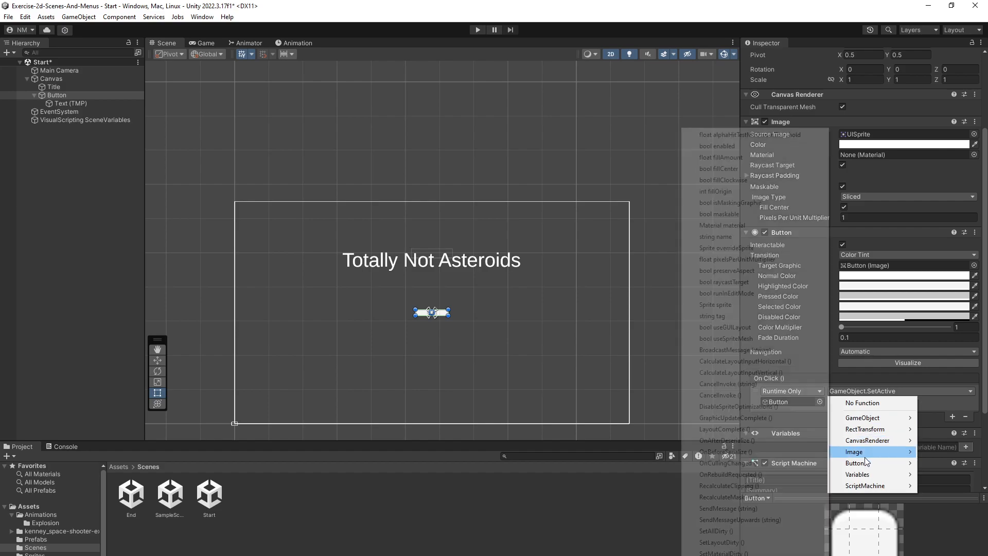
mouse_move(866, 475)
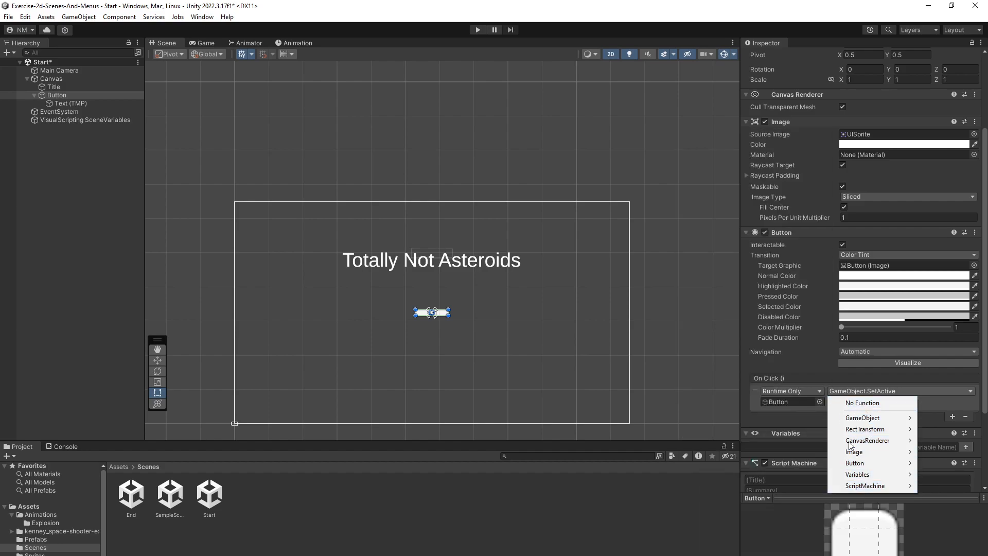
mouse_move(869, 419)
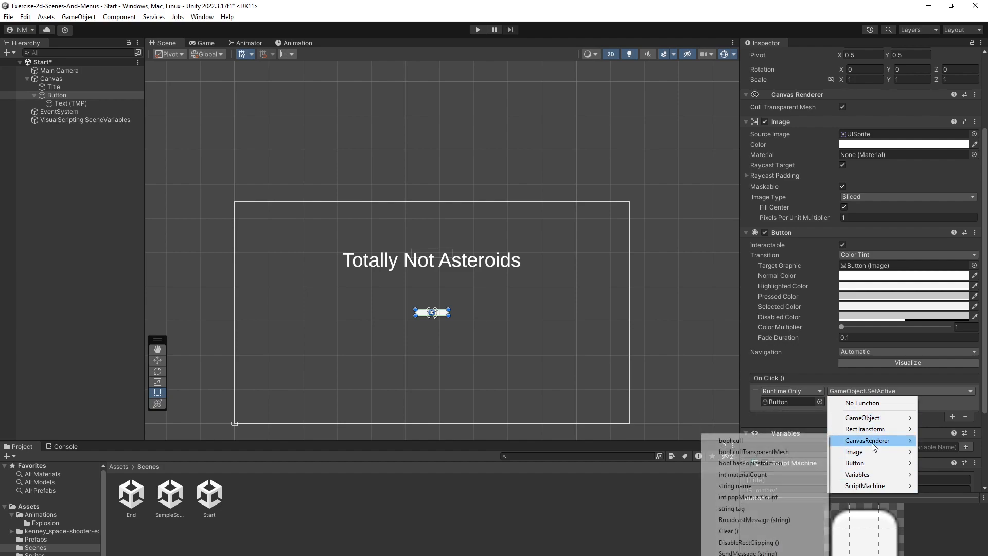
click(933, 427)
click(876, 393)
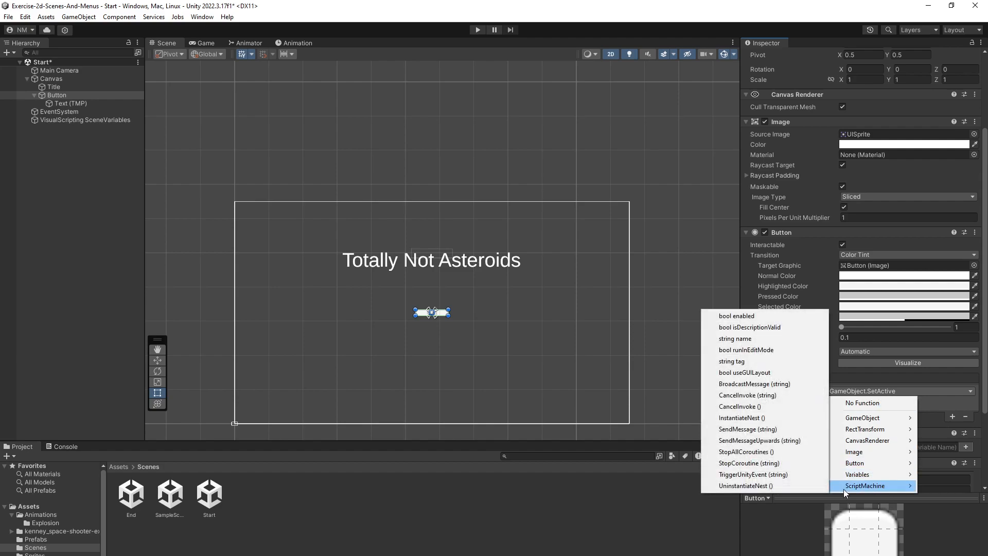
click(751, 474)
click(877, 402)
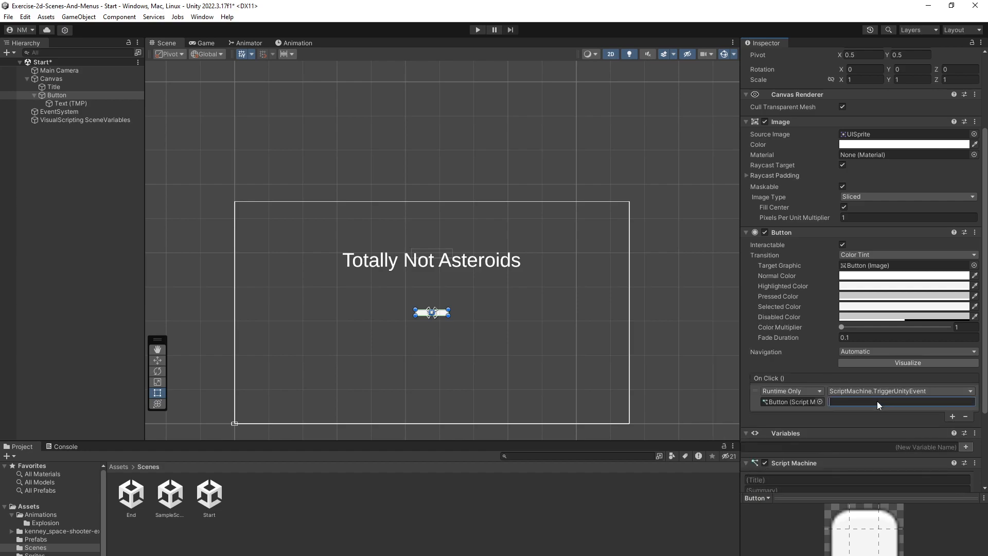
text(play)
Open the Button's startAsteroid graph for editing and add a UnityEvent node below the On Update event
scroll(884, 413, down, 5)
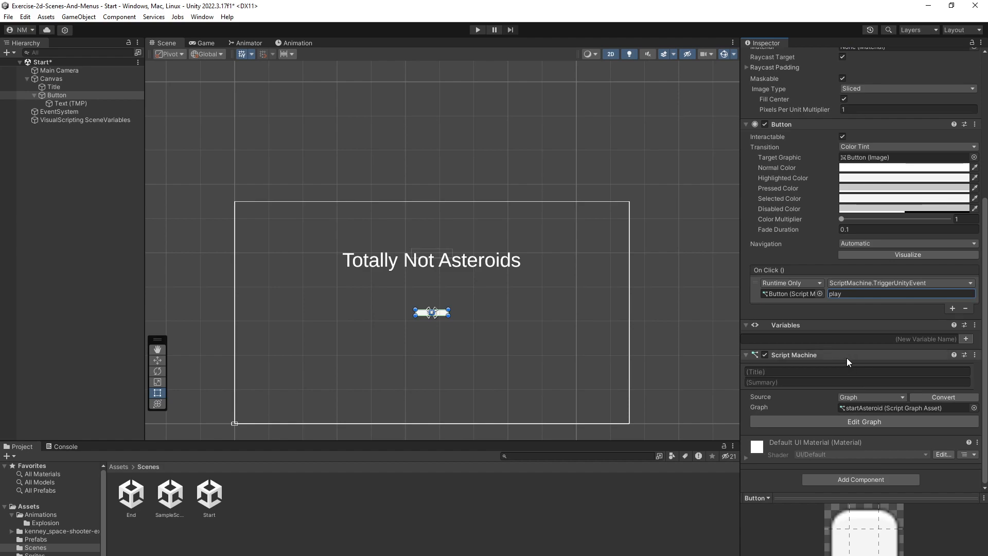
click(840, 421)
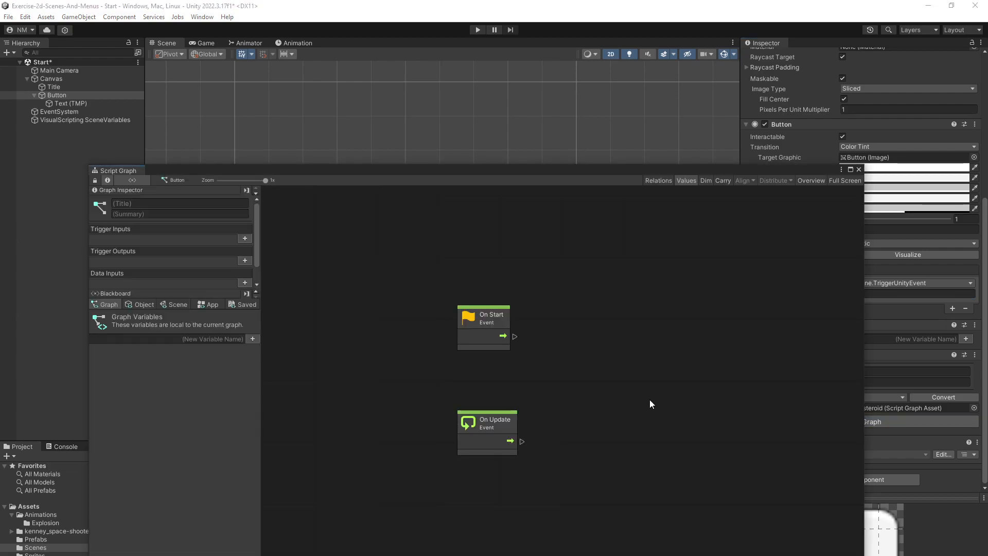
middle_drag(582, 393, 562, 246)
right_click(429, 404)
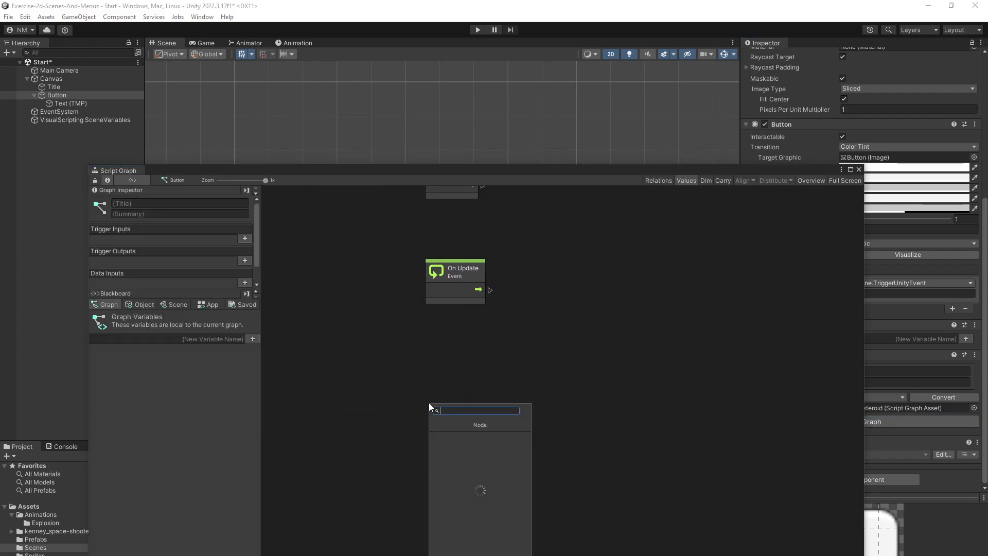
text(e)
key(BackSpace)
text(e)
key(BackSpace)
text(custom)
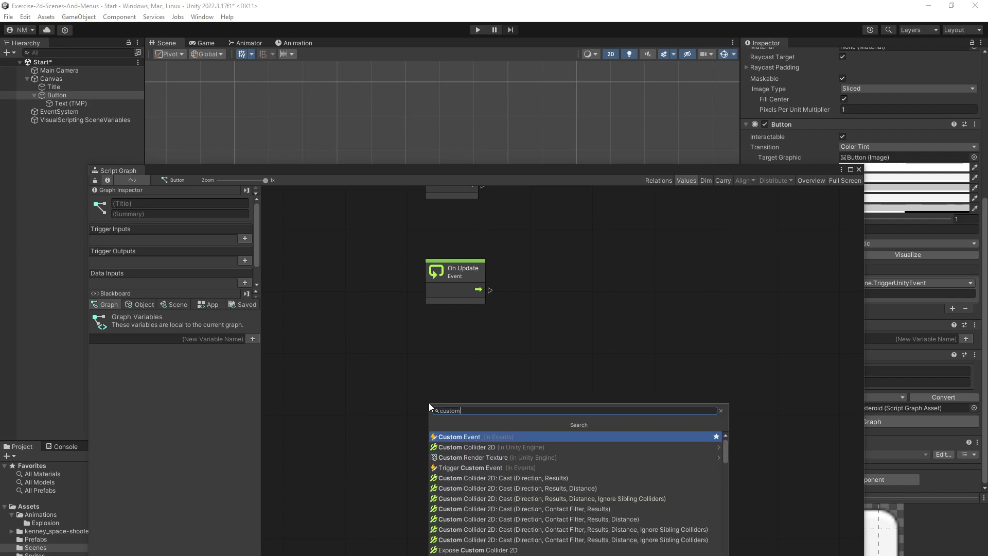
key(BackSpace)
key(BackSpace)
key(BackSpace)
key(BackSpace)
key(BackSpace)
key(BackSpace)
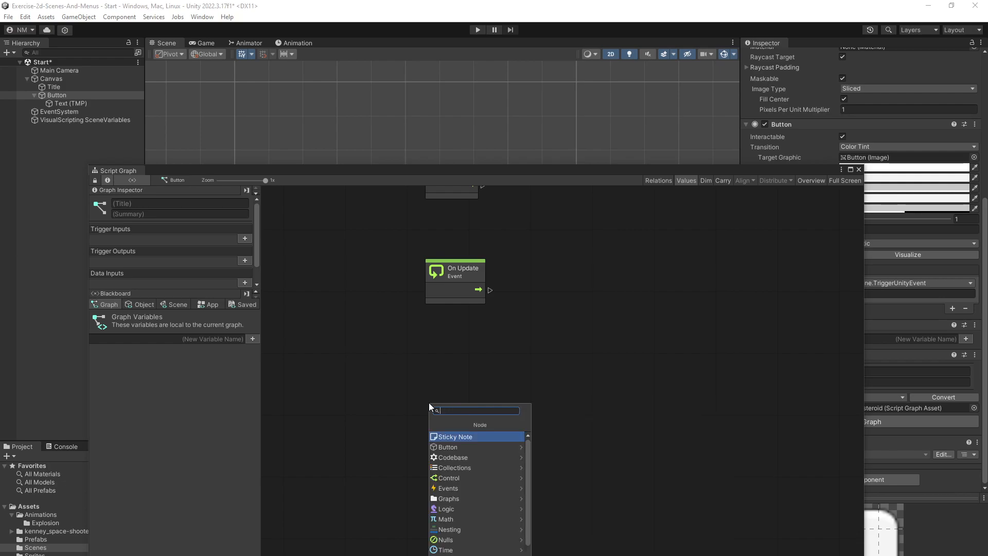
text(unity event)
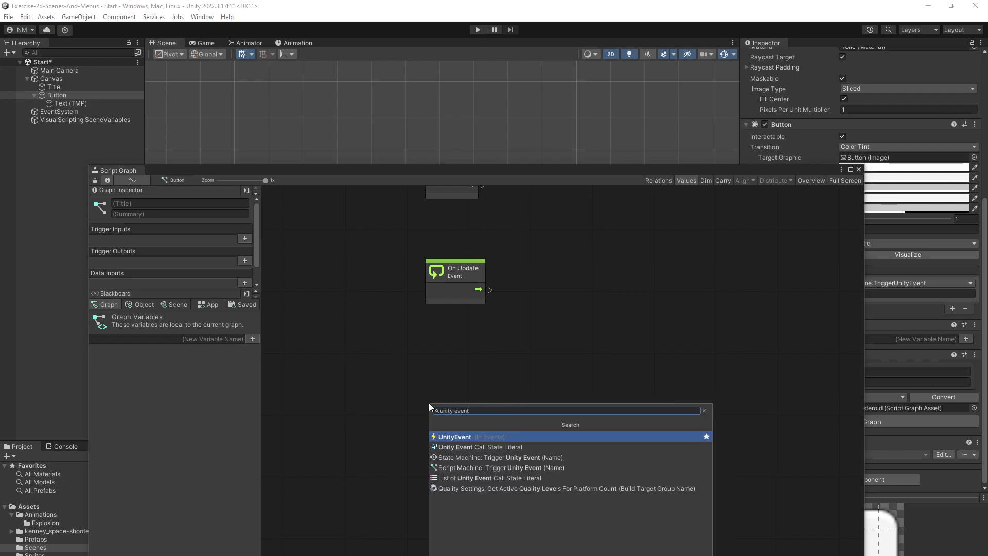
key(Return)
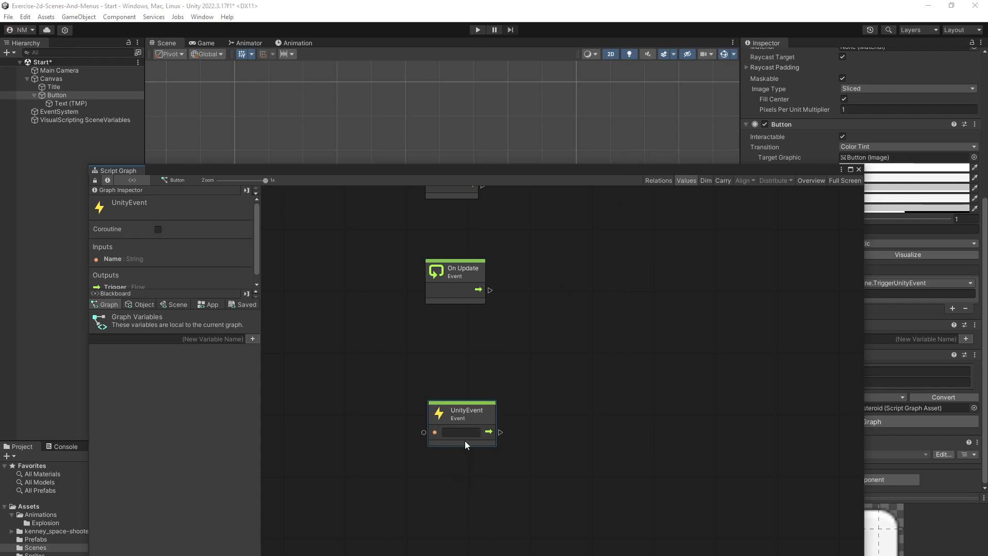
Enter "play" as the UnityEvent node's name, matching the argument in the Button's On Click entry
drag(699, 169, 520, 176)
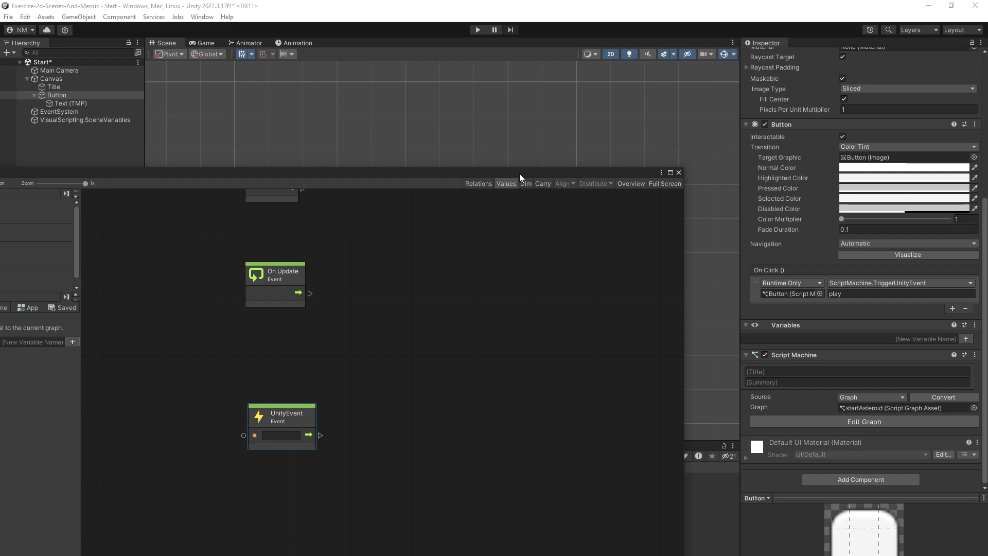
drag(520, 172, 679, 117)
text(play)
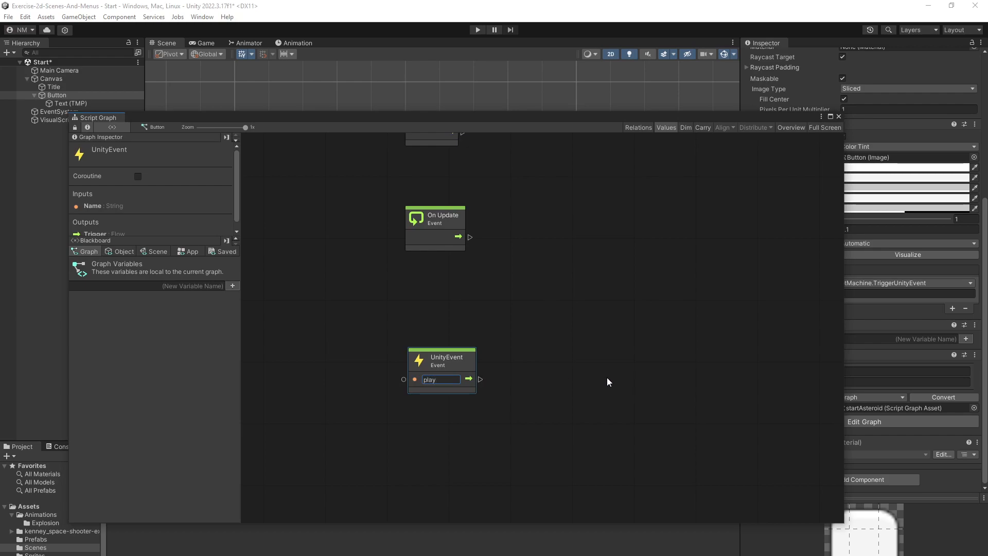
Add a Debug: Log (Message) node connected to the UnityEvent node's flow output
drag(479, 378, 540, 380)
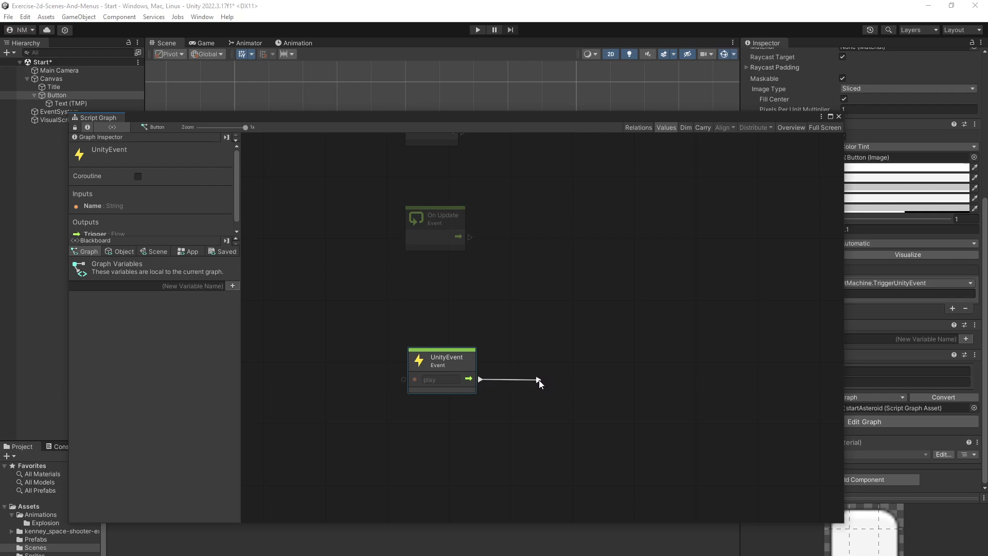
drag(540, 380, 539, 379)
text(d)
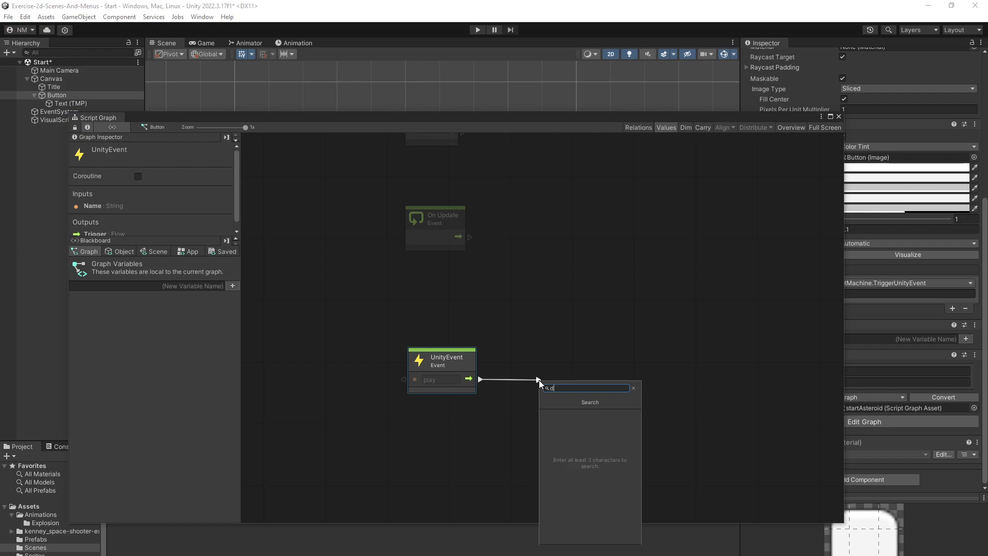
text(ebug log)
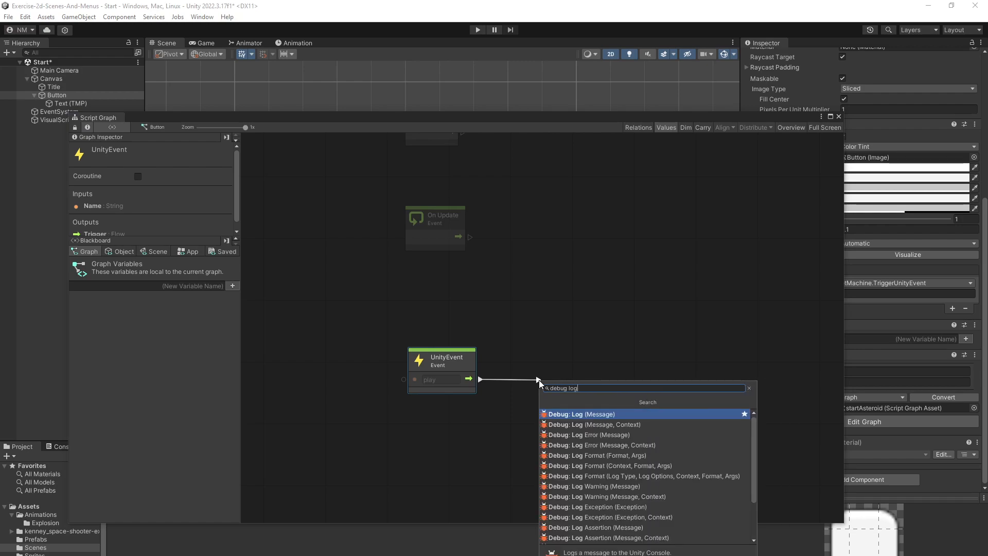
key(Return)
Feed the Log node's Message input from a new String Literal reading "hit play button"
drag(538, 391, 466, 429)
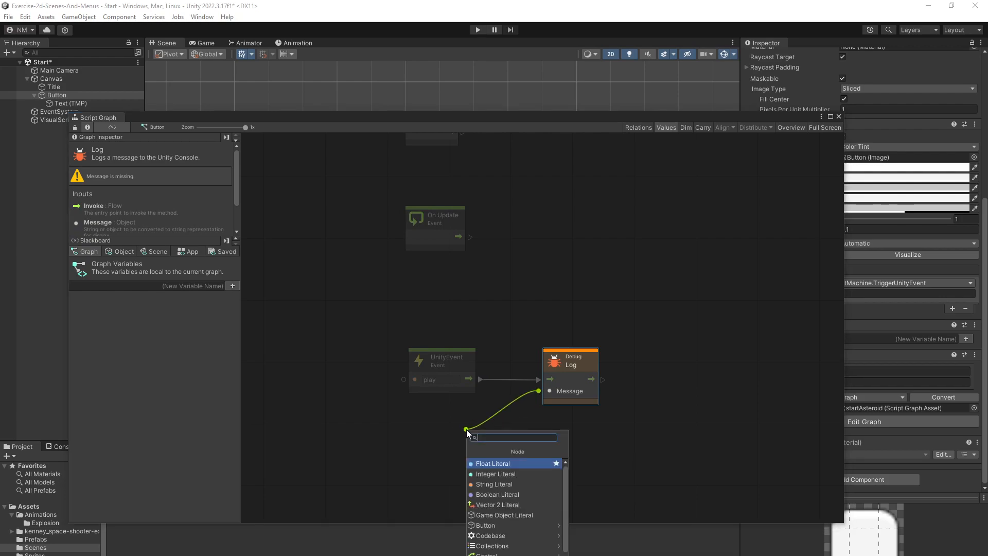
click(494, 484)
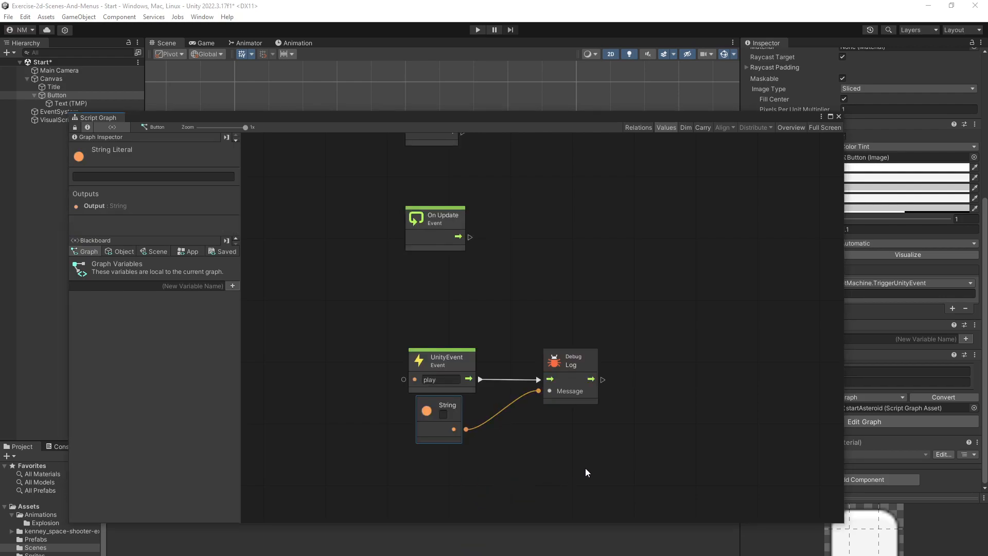
click(445, 413)
text(hit play button)
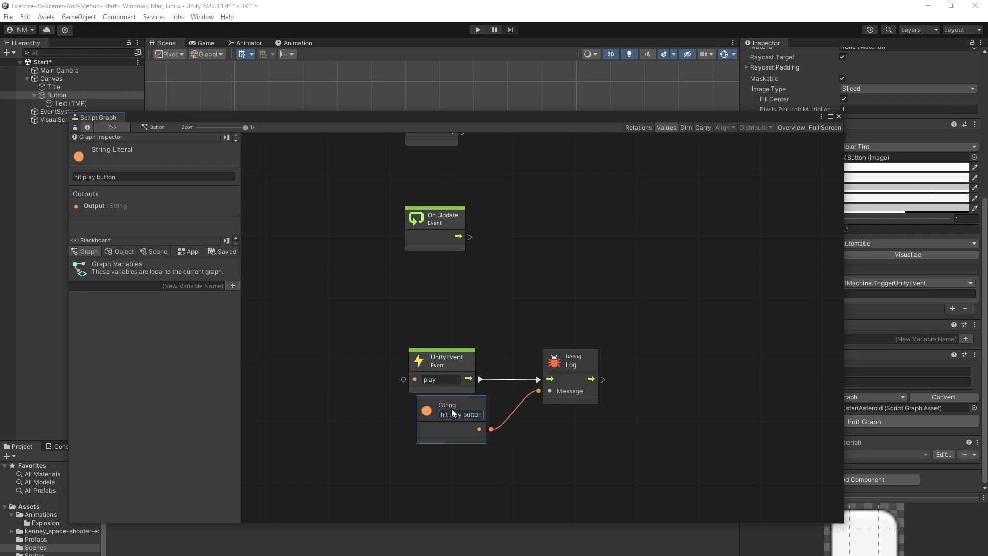
Save the scene, then test the Start button in a game run, checking the Console before stopping
key(ctrl+s)
drag(461, 119, 506, 354)
click(477, 30)
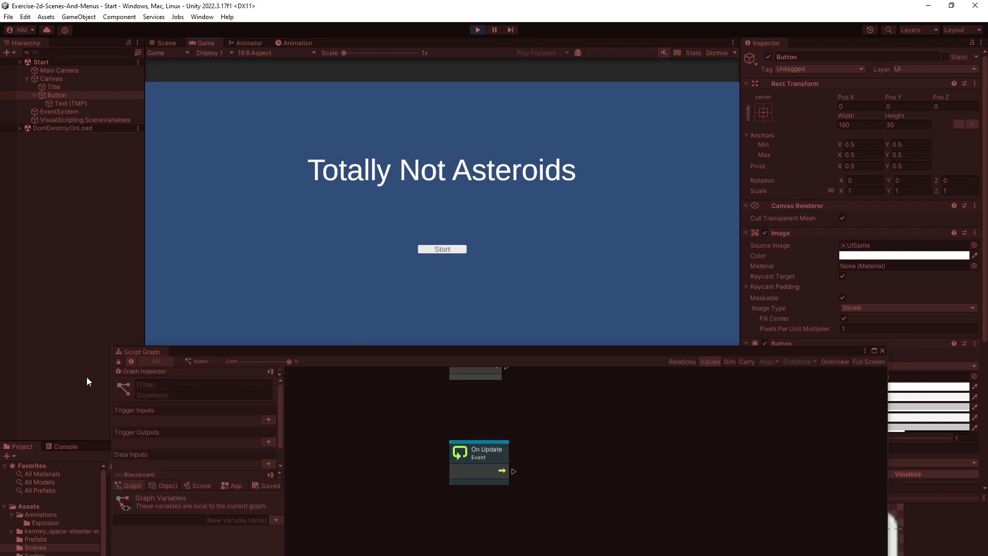
click(65, 446)
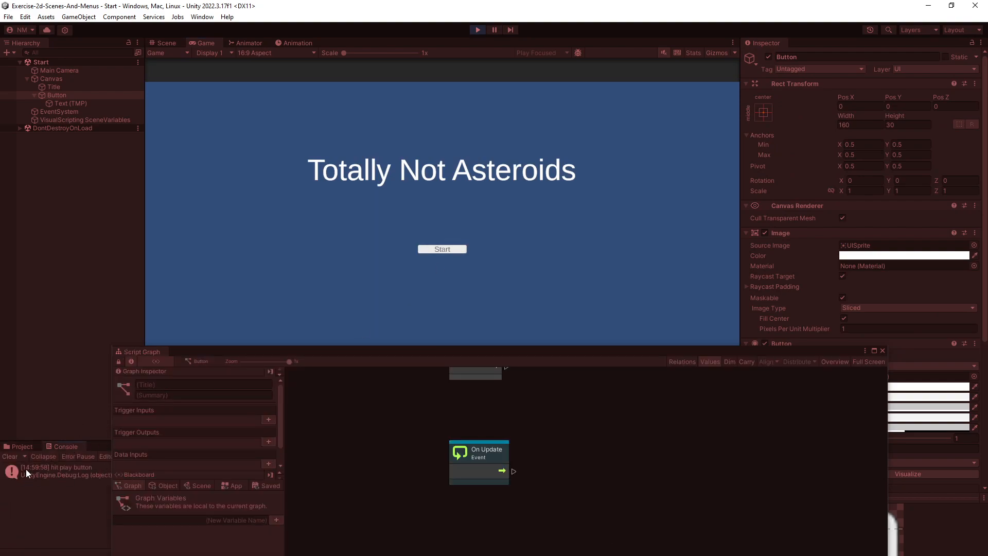
click(474, 30)
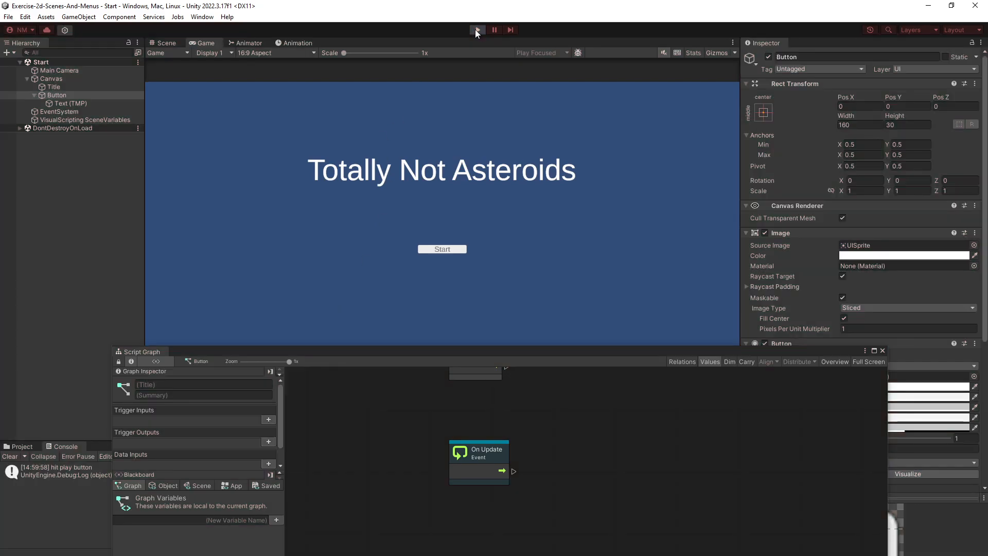
Close the script graph and review the Button object's On Click entry and Script Machine component
click(72, 95)
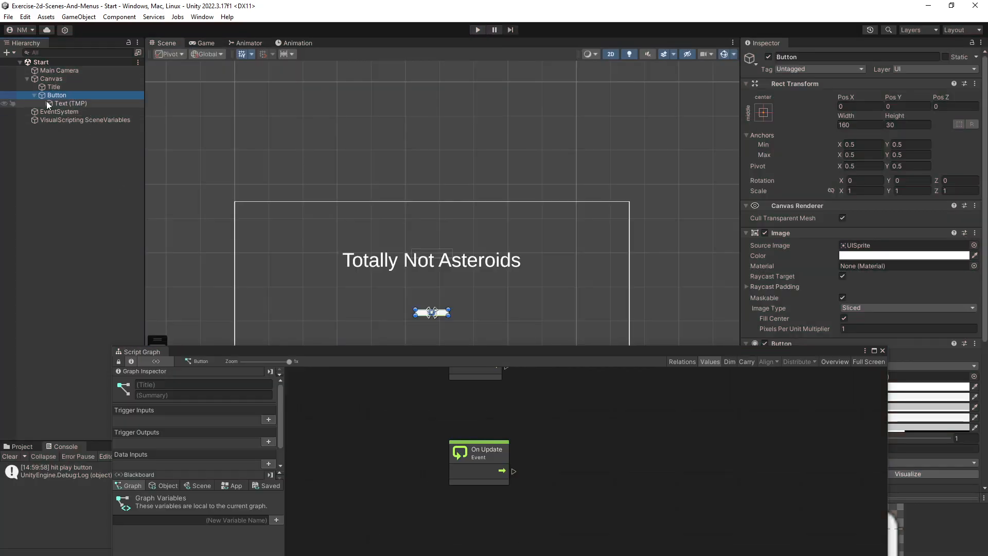
click(882, 350)
scroll(805, 383, down, 6)
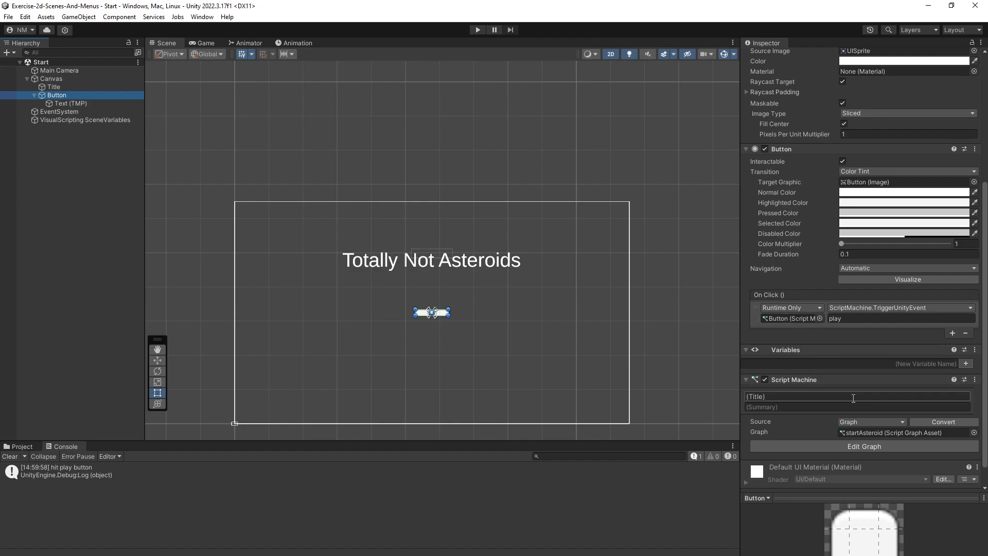
scroll(853, 398, down, 1)
scroll(835, 304, up, 1)
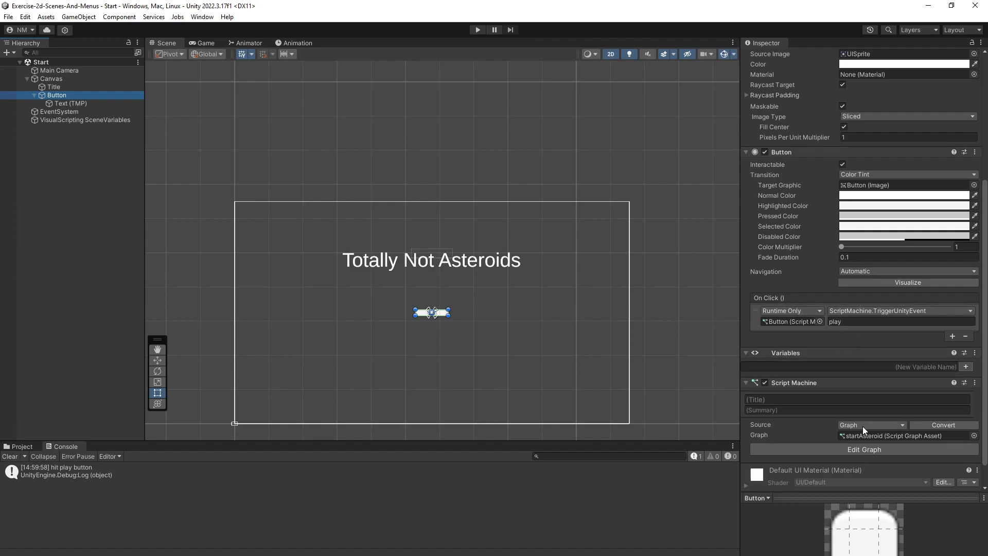
Reopen the startAsteroid graph and delete the Debug Log node together with its String literal
click(859, 450)
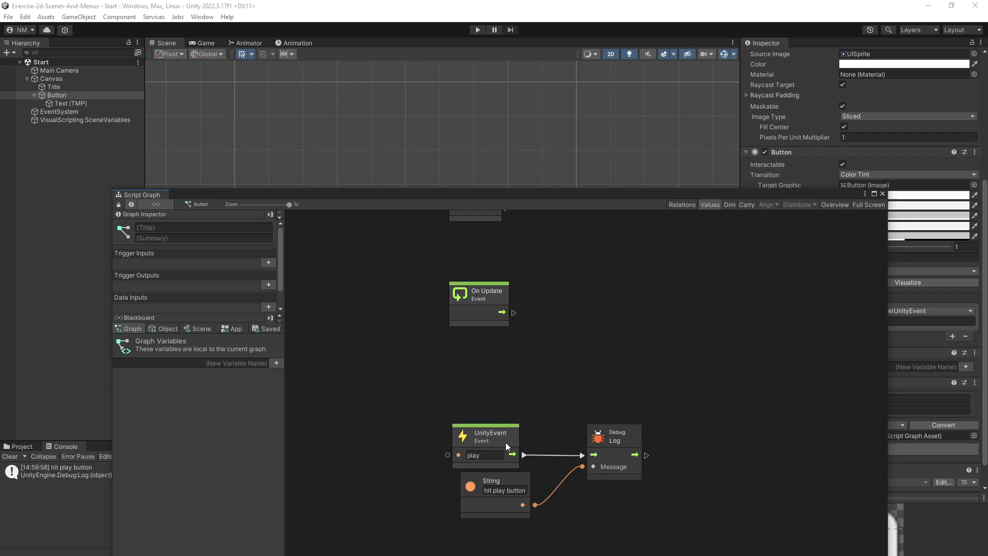
middle_drag(604, 502, 554, 405)
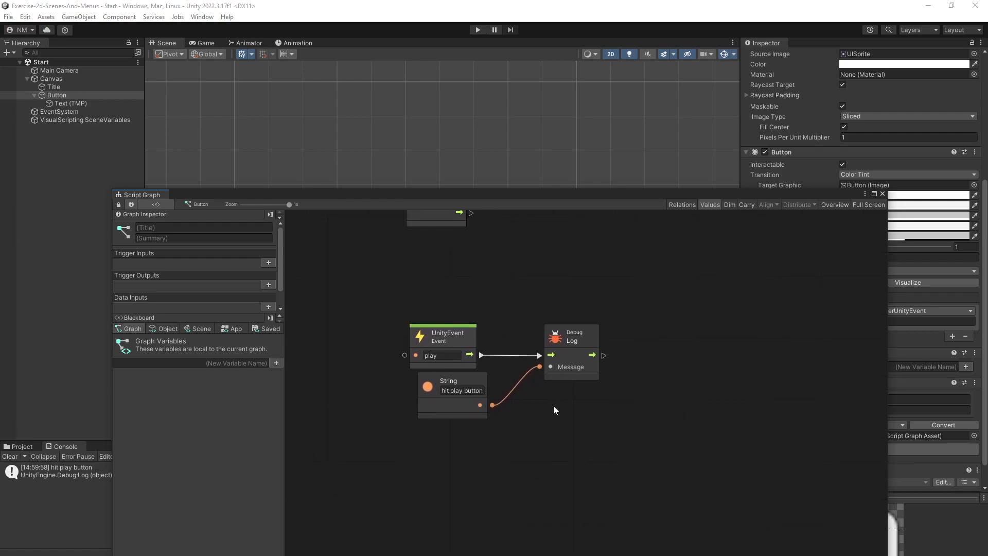
click(439, 394)
drag(439, 394, 516, 428)
drag(512, 295, 608, 471)
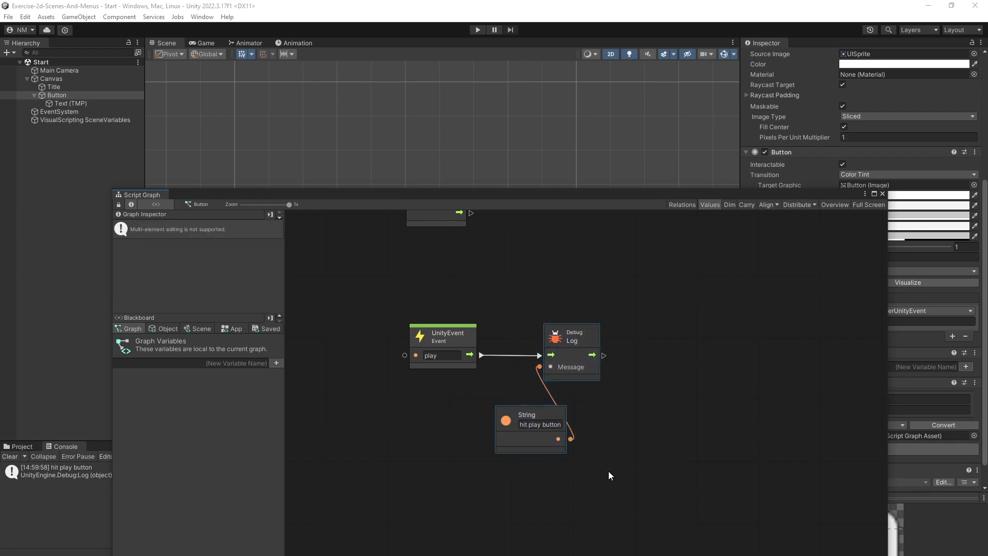
key(Delete)
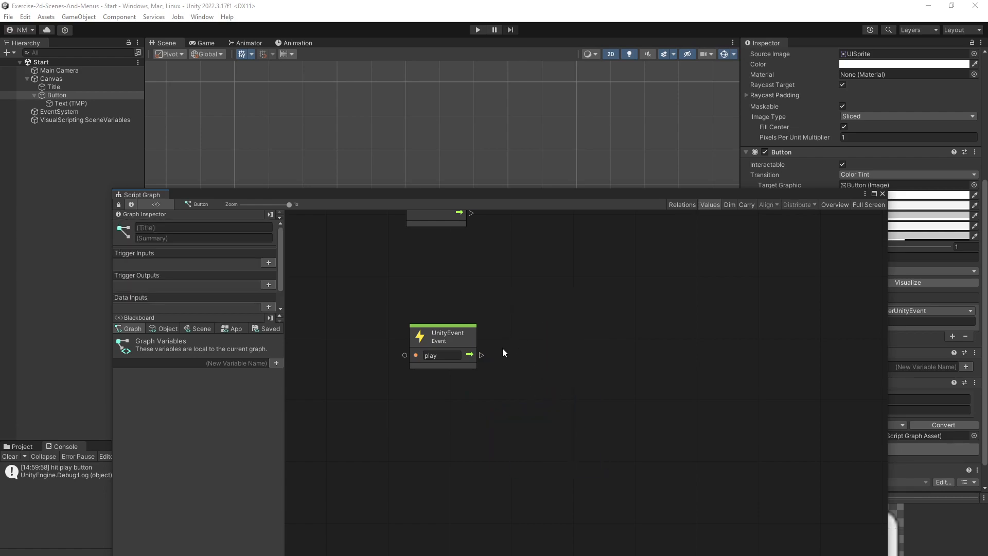
Add a Scene Manager: Load Scene (Scene Name) node connected to the "play" UnityEvent's flow output
drag(482, 356, 536, 356)
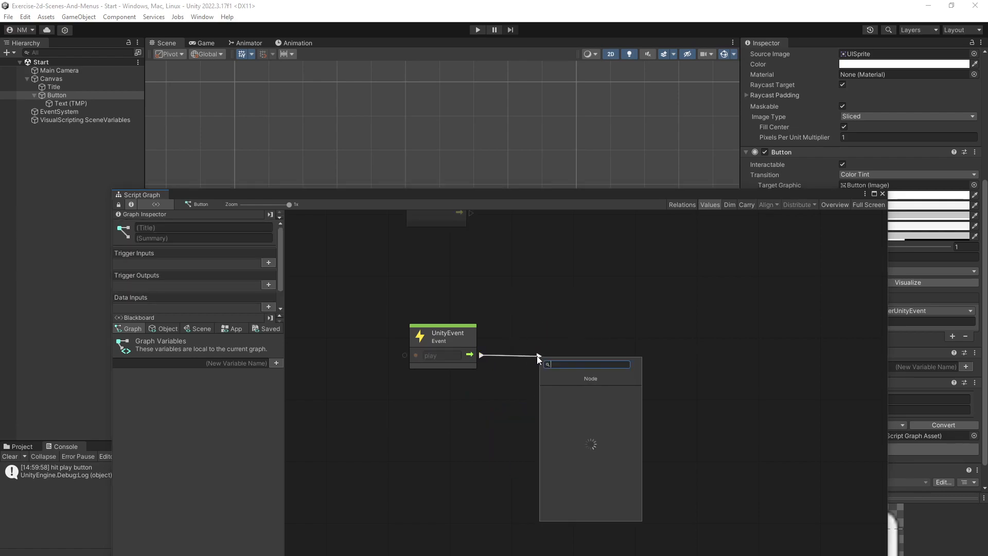
text(scene manager)
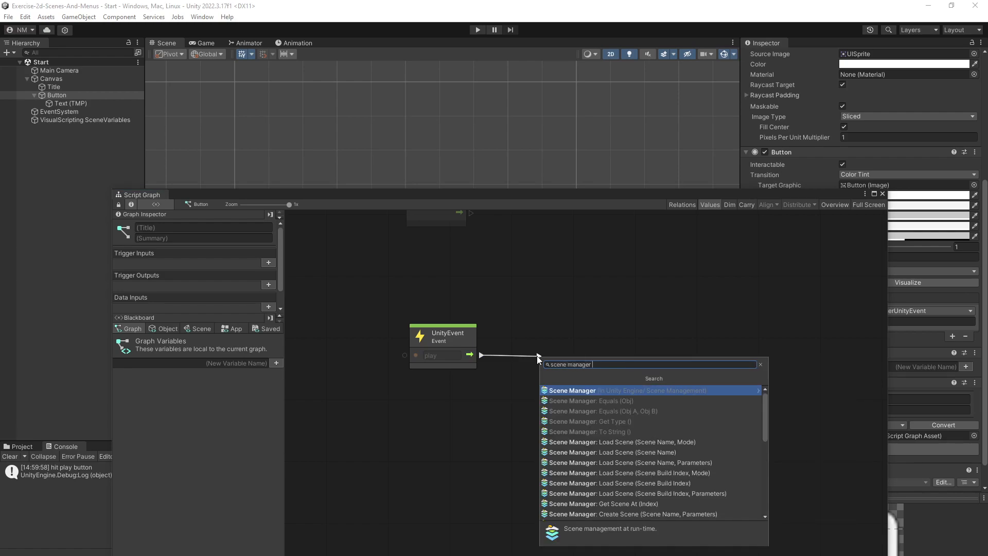
text( load scene)
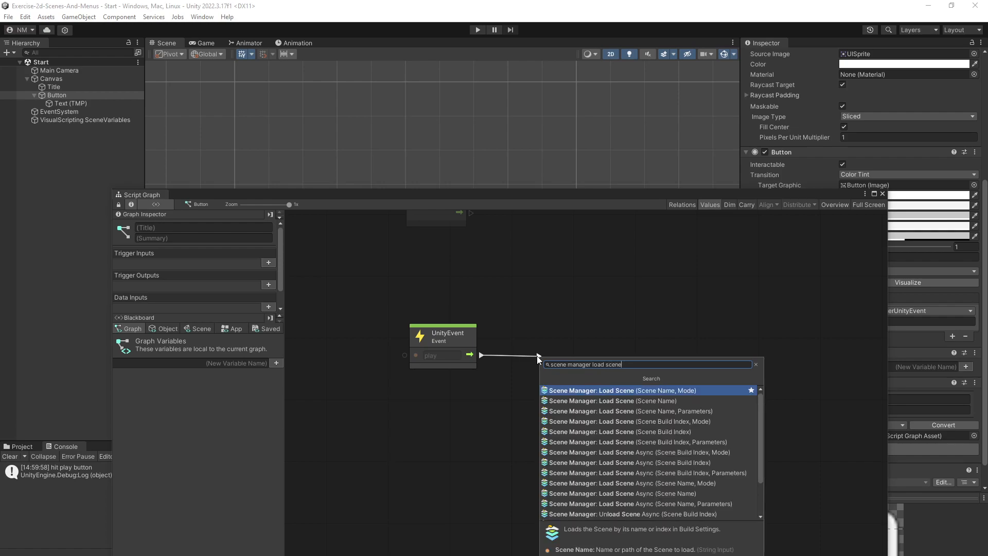
click(597, 405)
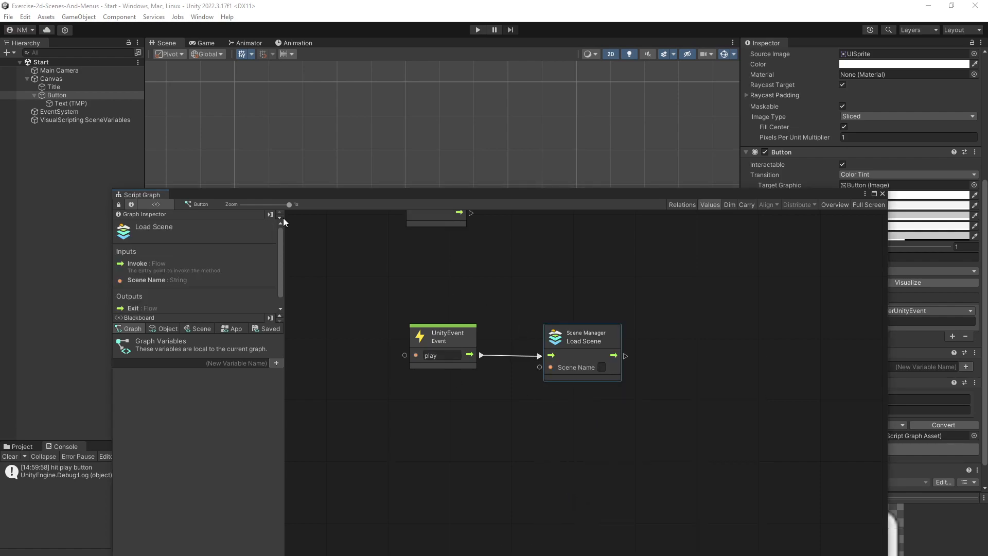
Set the Load Scene node's Scene Name to SampleScene and move the script graph window clear of the Scene view
click(601, 367)
text(SampleScene)
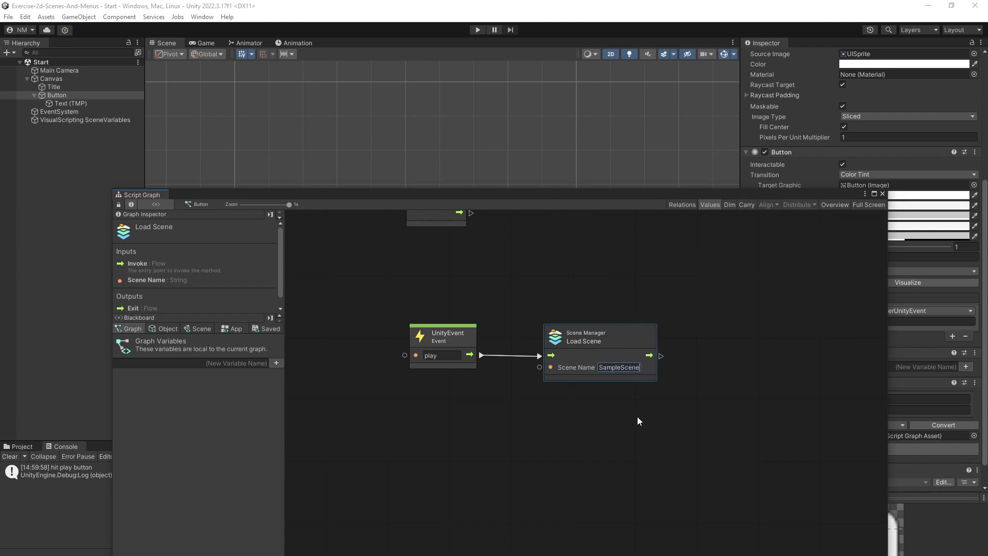
drag(560, 199, 551, 507)
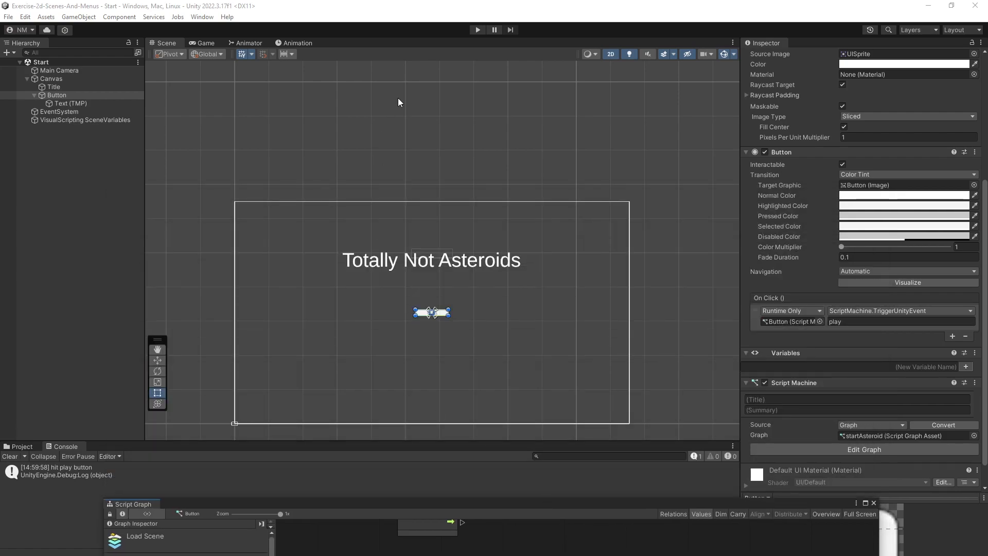
Run the game to test the Start button's scene loading, and stop the run
click(478, 29)
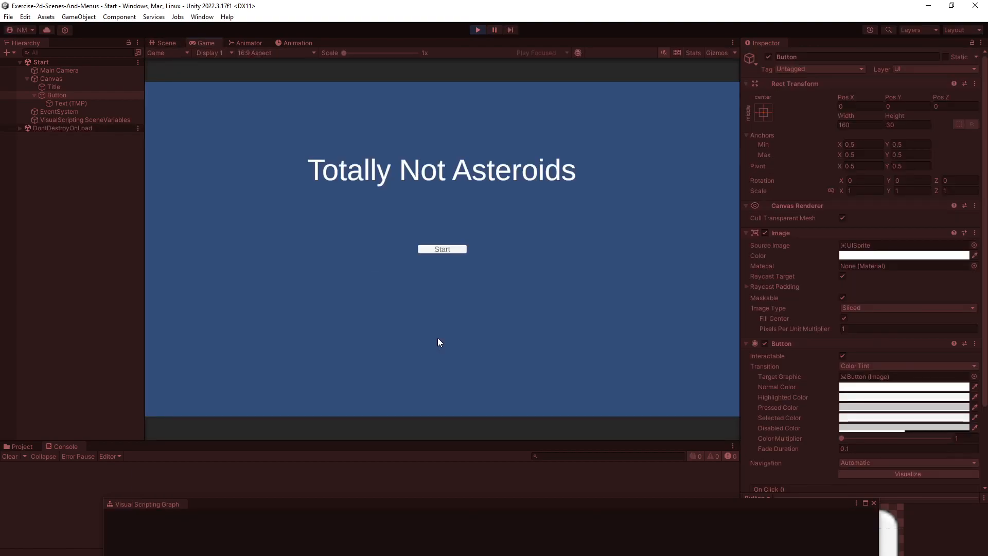
click(435, 249)
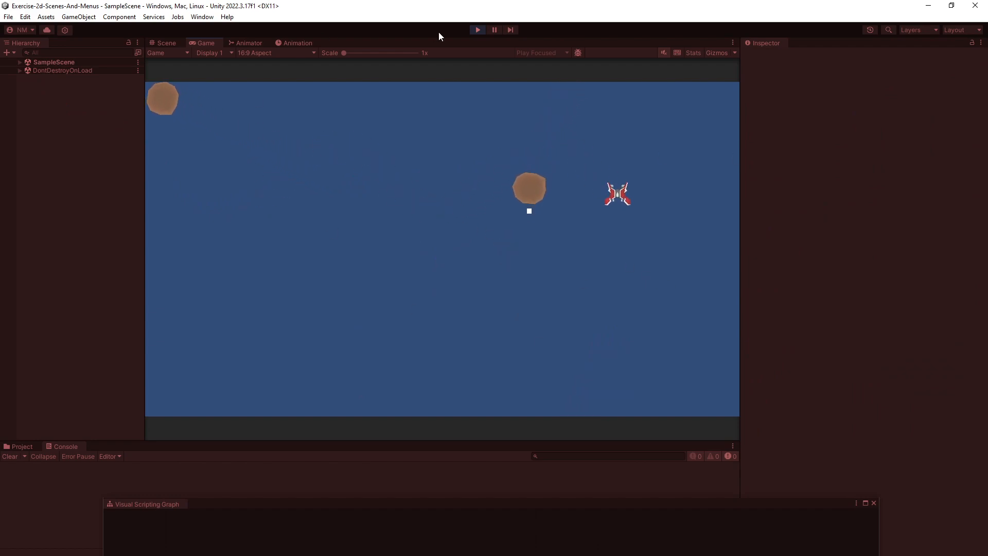
click(478, 30)
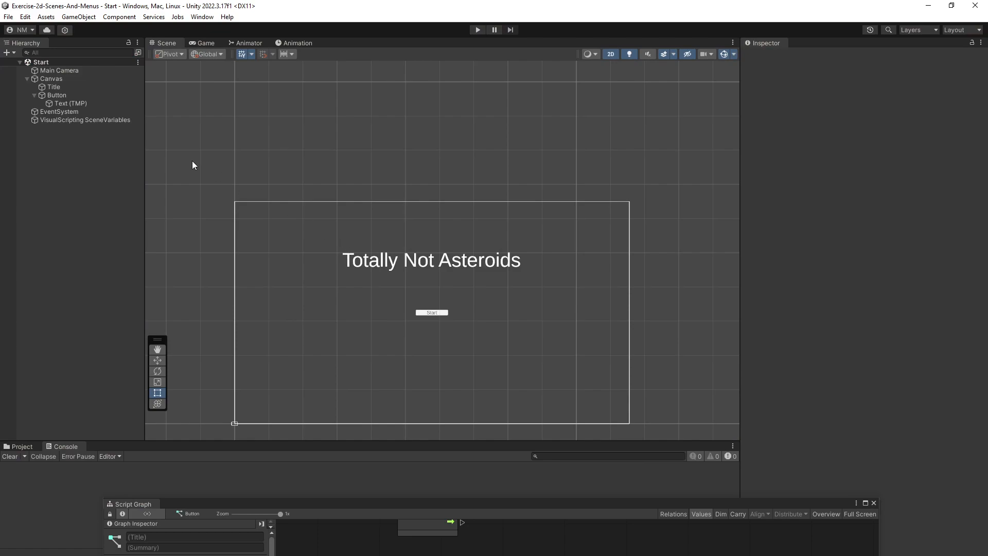
Close the floating Script Graph window
scroll(344, 241, down, 2)
middle_drag(343, 241, 369, 193)
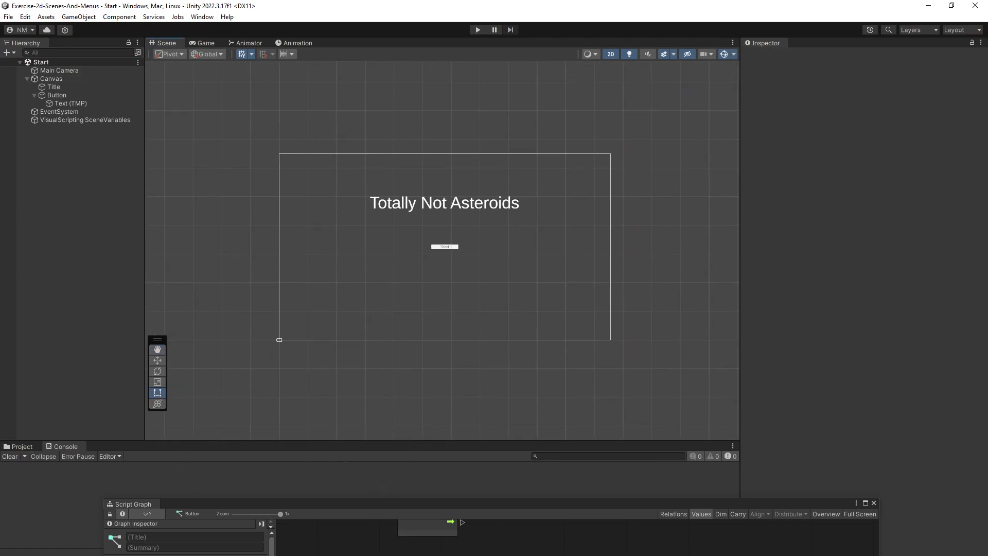
click(873, 502)
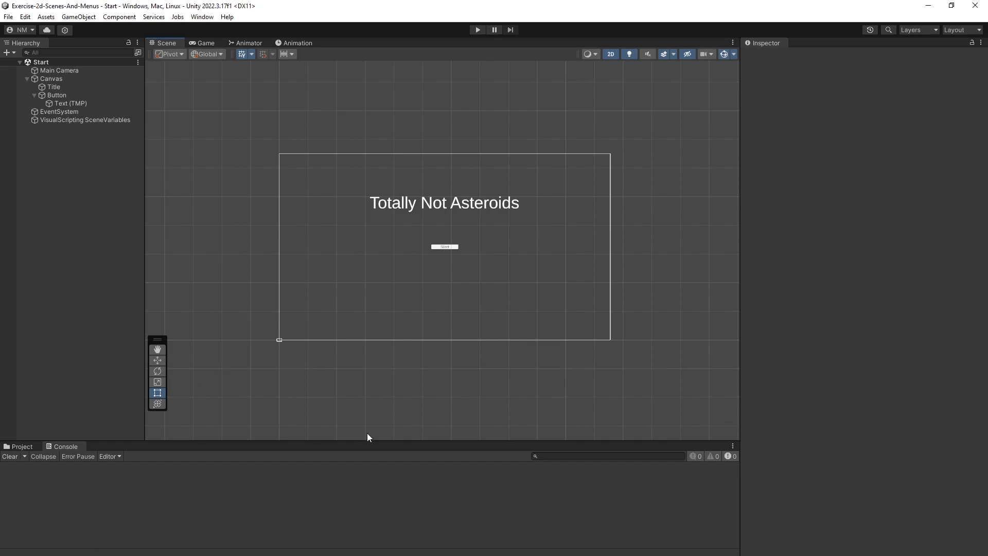